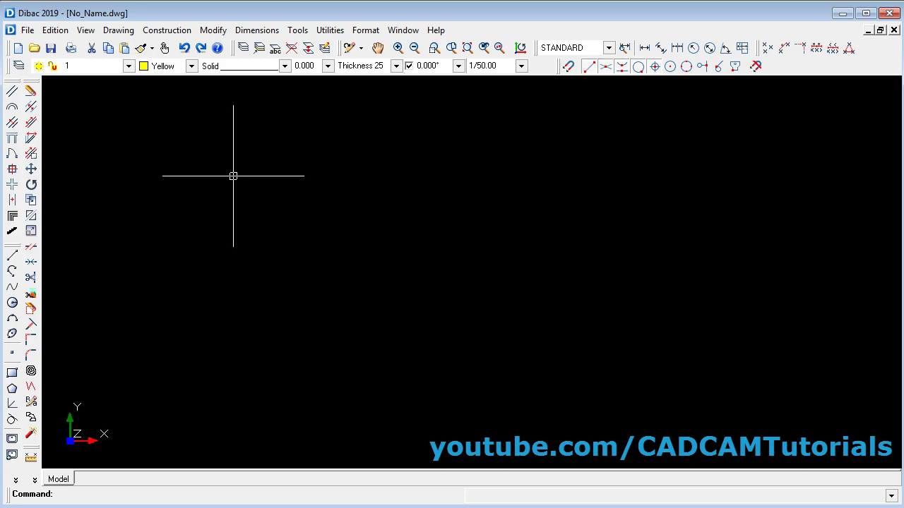
- Draw the top outer wall of the building as a horizontal wall 12 units long, running to the right
left_click(10, 98)
left_click(14, 92)
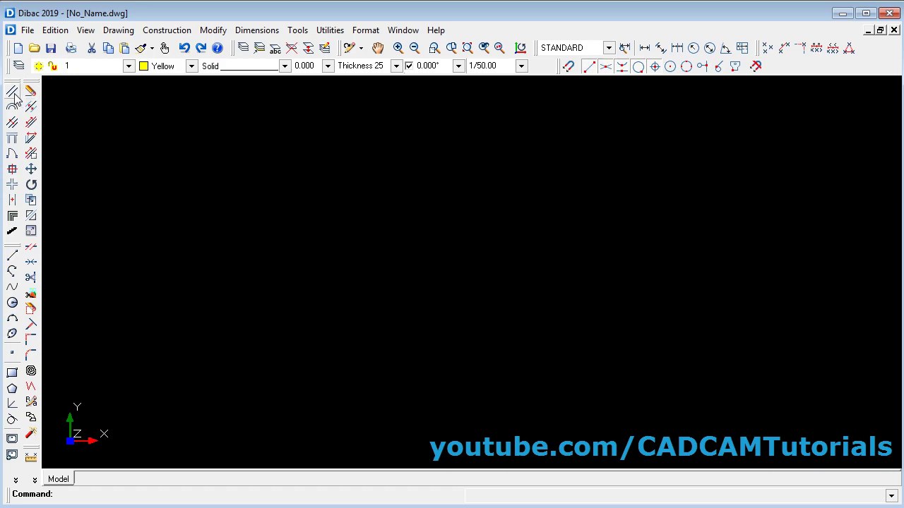
left_click(13, 92)
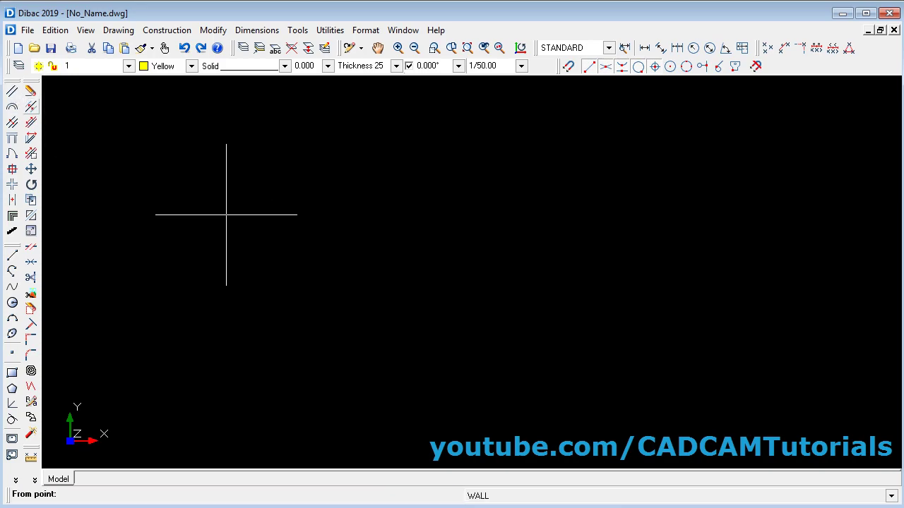
left_click(220, 149)
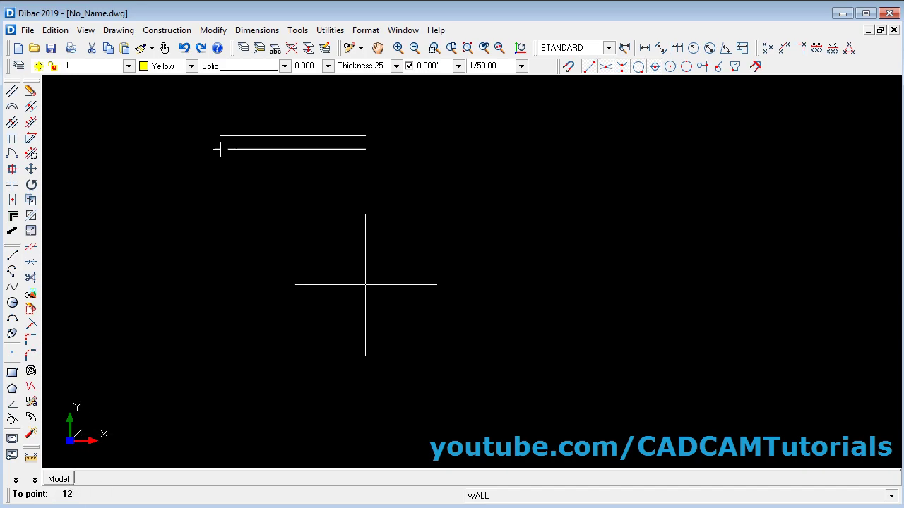
key("Return")
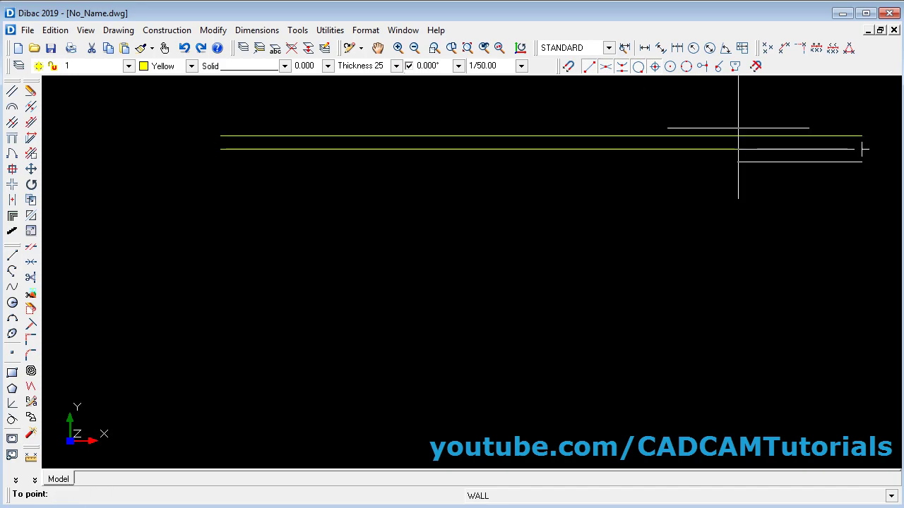
- Switch the wall side so its thickness faces inward, and draw the right outer wall straight down from the top wall's end
scroll(659, 230, "down", 1)
middle_click_drag(658, 230, 563, 216)
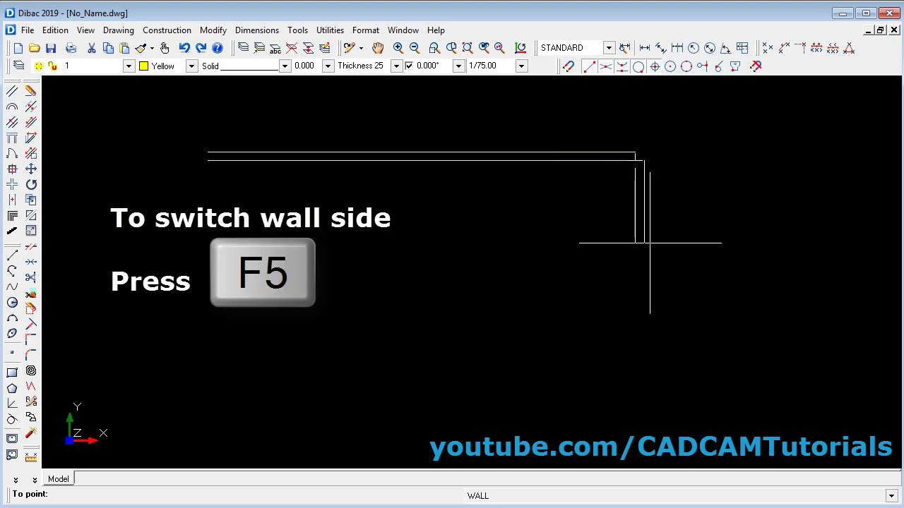
key("F5")
key("F5")
key("F5")
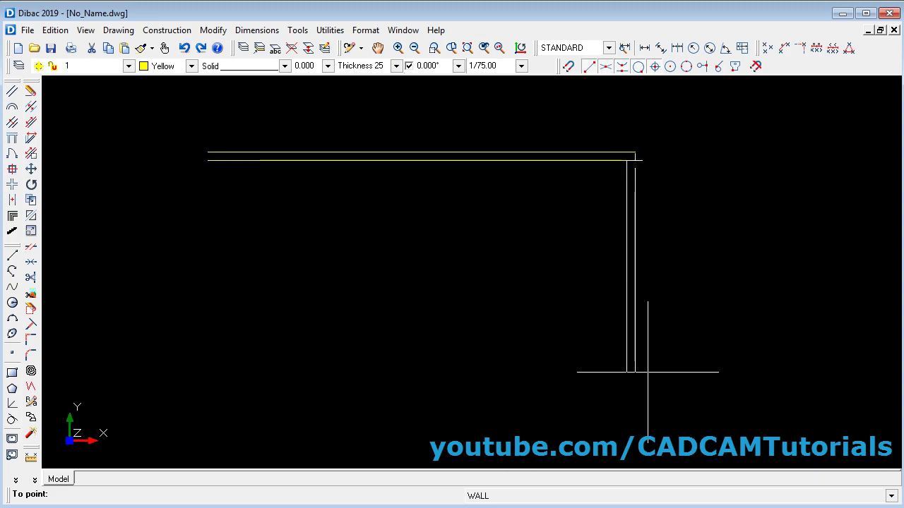
key("Return")
- Draw the bottom outer wall 12 units to the left and close the rectangle with the left wall up to the starting corner
scroll(606, 285, "down", 3)
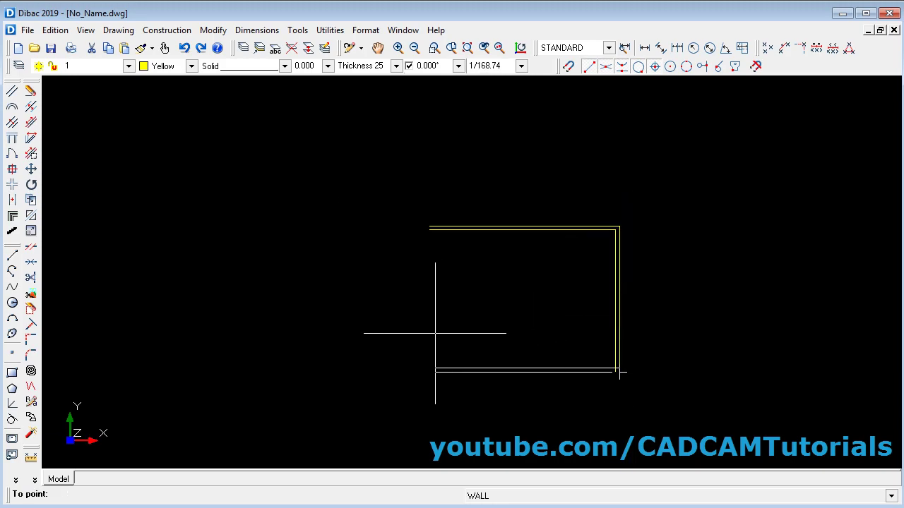
type("12")
key("Return")
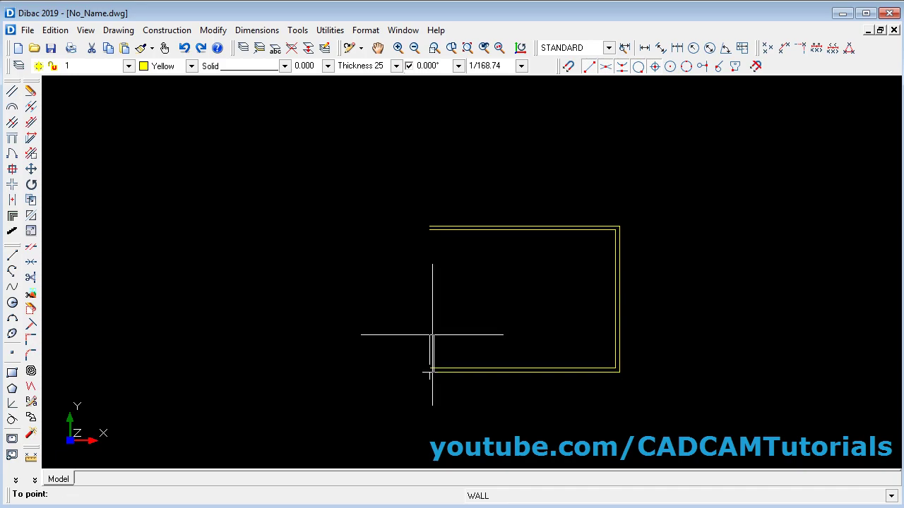
scroll(446, 266, "up", 1)
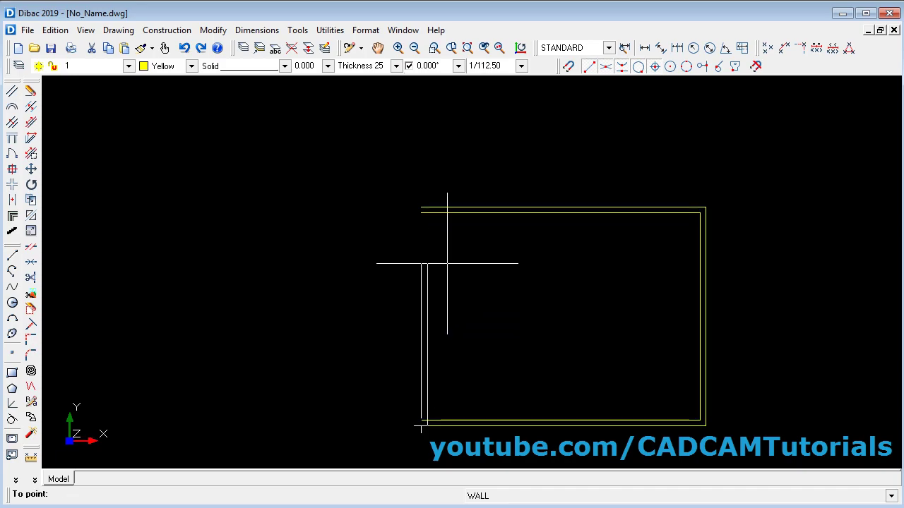
left_click(424, 214)
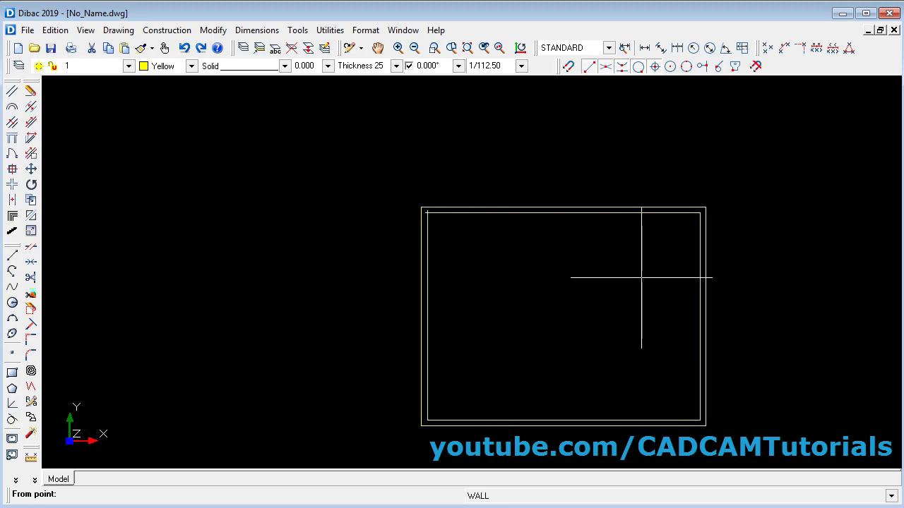
- Draw a full-width horizontal and a full-height vertical partition wall across the middle, dividing the outline into four rooms
scroll(610, 356, "up", 1)
middle_click_drag(638, 349, 549, 319)
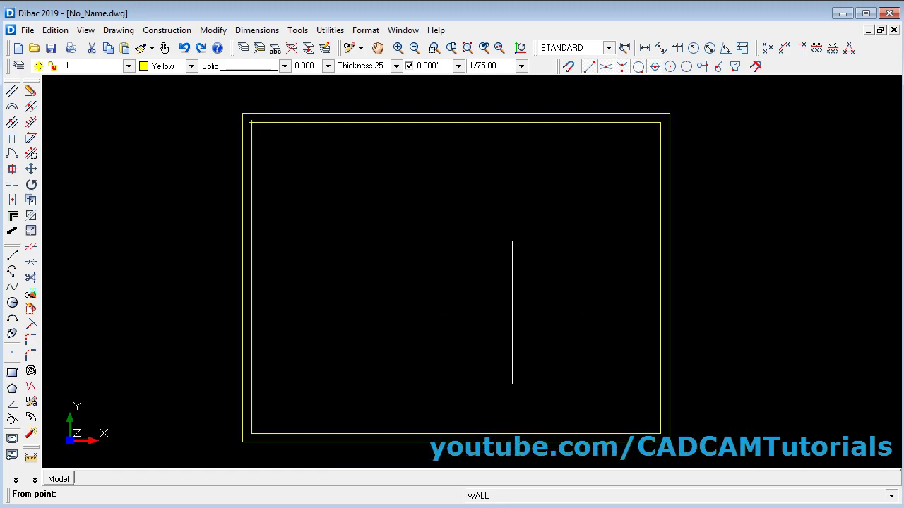
left_click(251, 278)
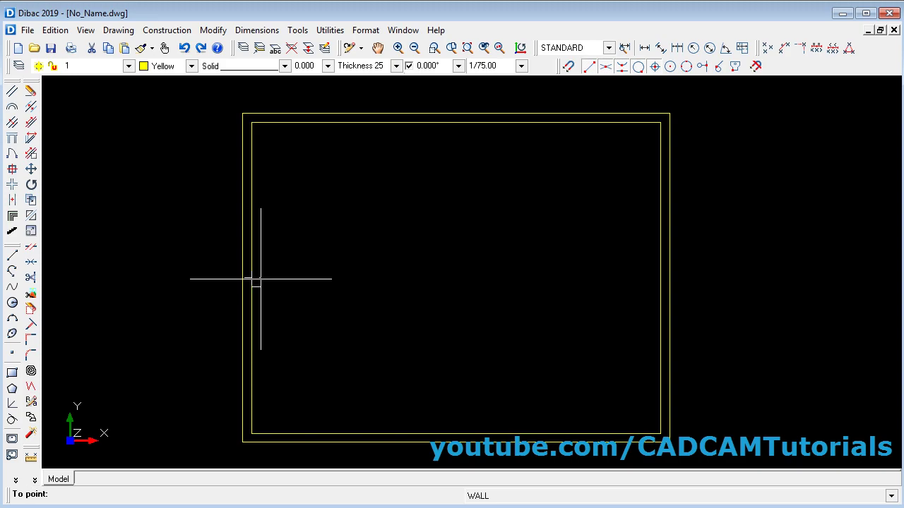
left_click(661, 278)
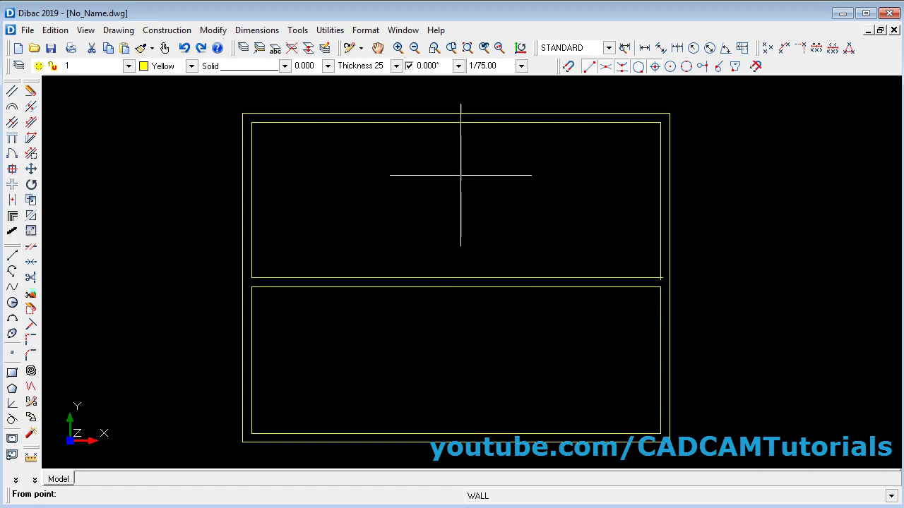
left_click(456, 123)
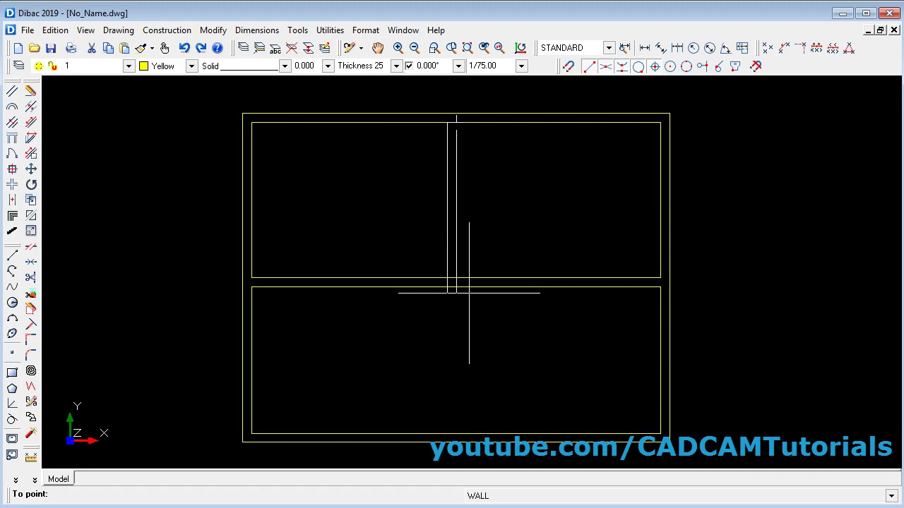
left_click(455, 433)
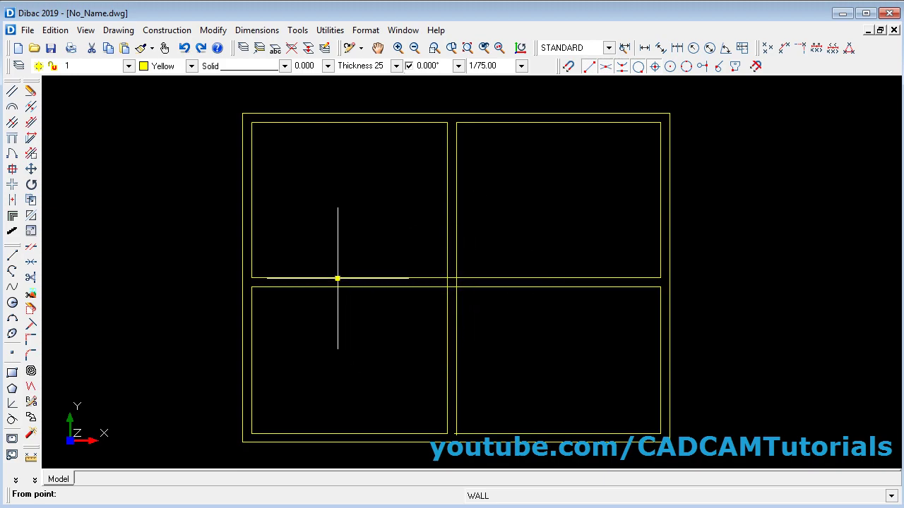
- Clean up the crossing of the horizontal and vertical partition walls with the Crossing command
left_click(12, 185)
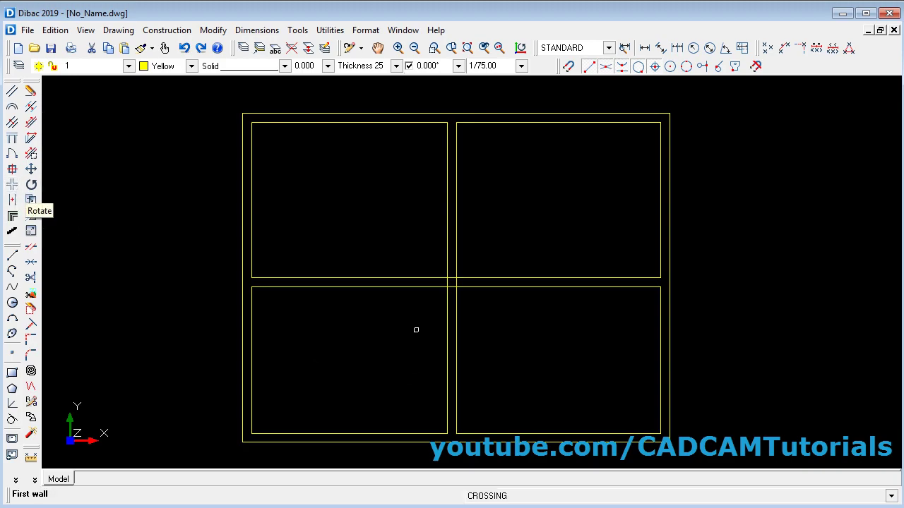
left_click(390, 286)
key("Escape")
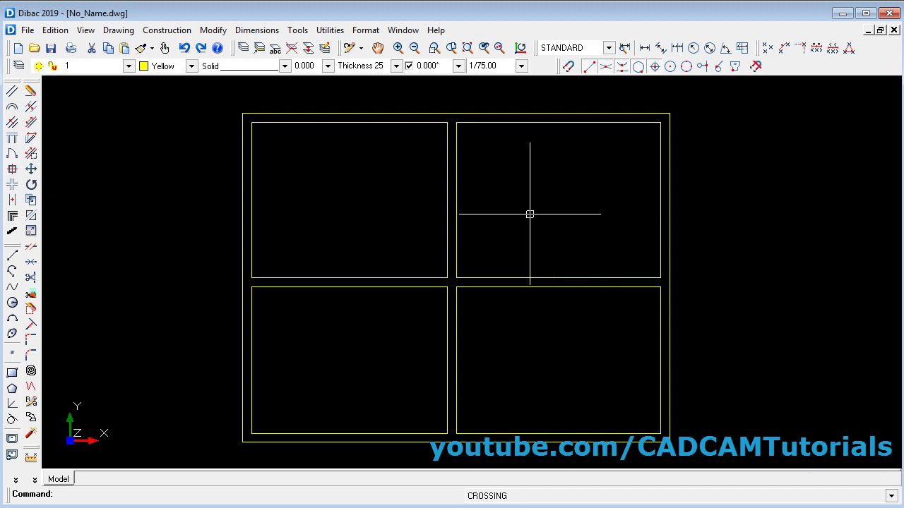
- Shift the upper part of the vertical partition 1.5 units to the right with the Lengthen command
left_click(30, 155)
scroll(492, 111, "up", 2)
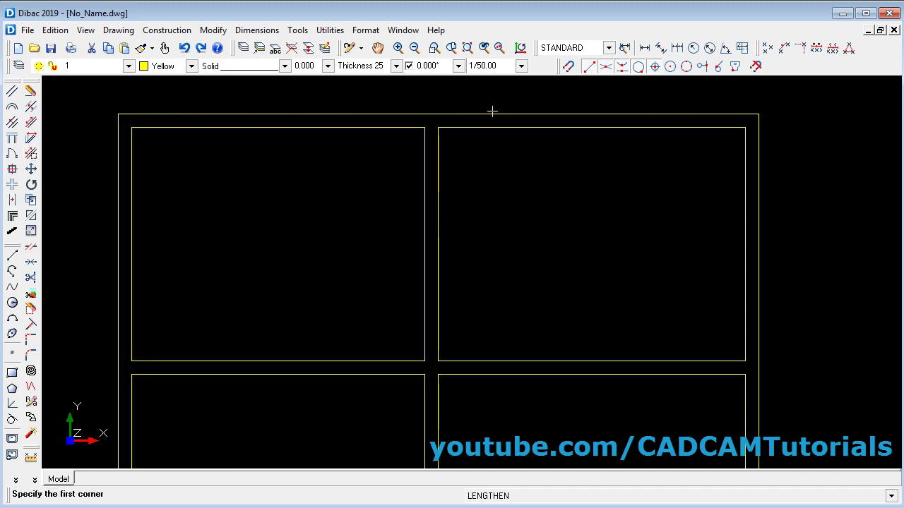
scroll(493, 111, "up", 1)
scroll(492, 113, "down", 1)
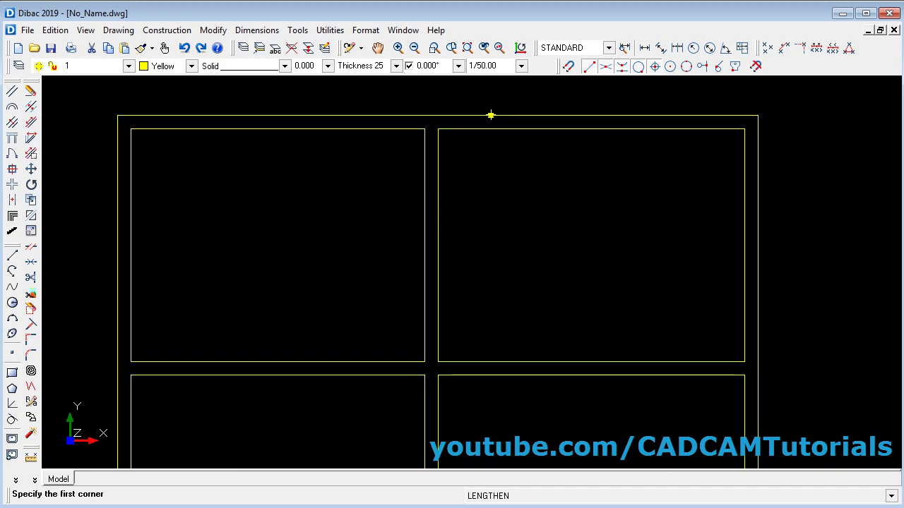
left_click(454, 124)
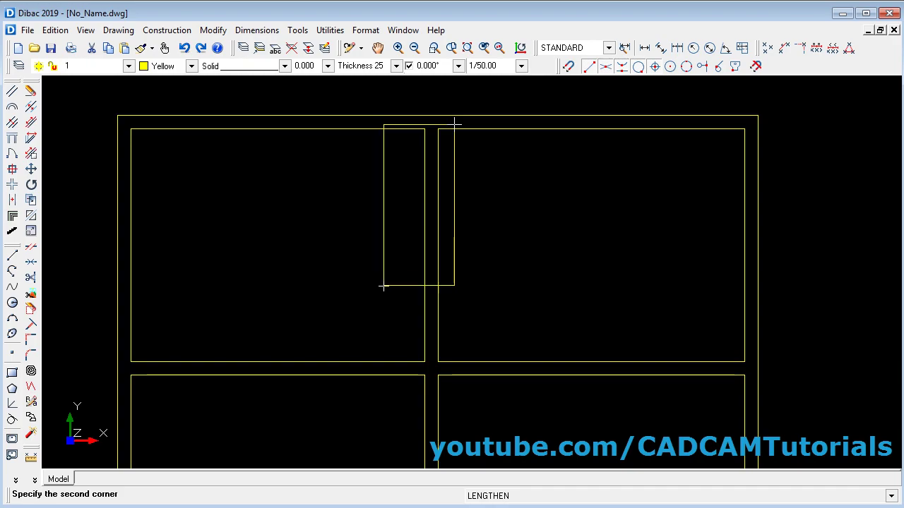
left_click(389, 368)
left_click(487, 266)
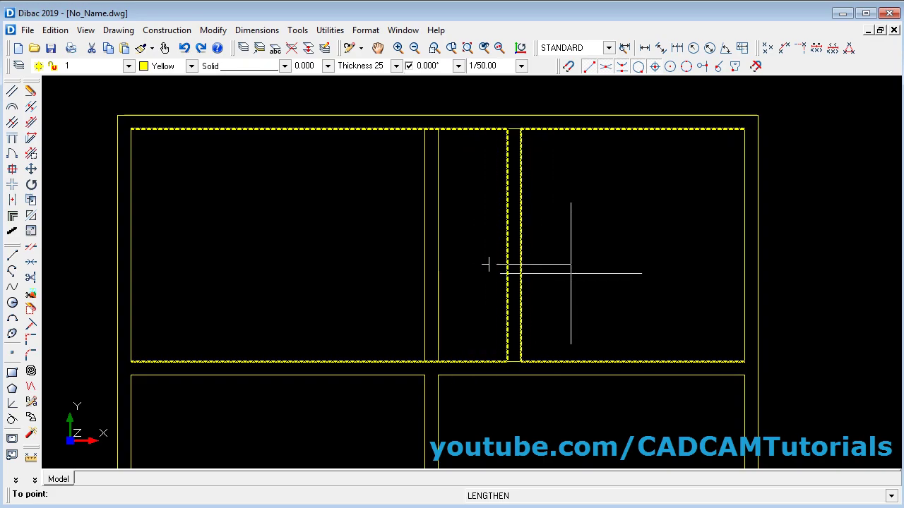
type("1.5")
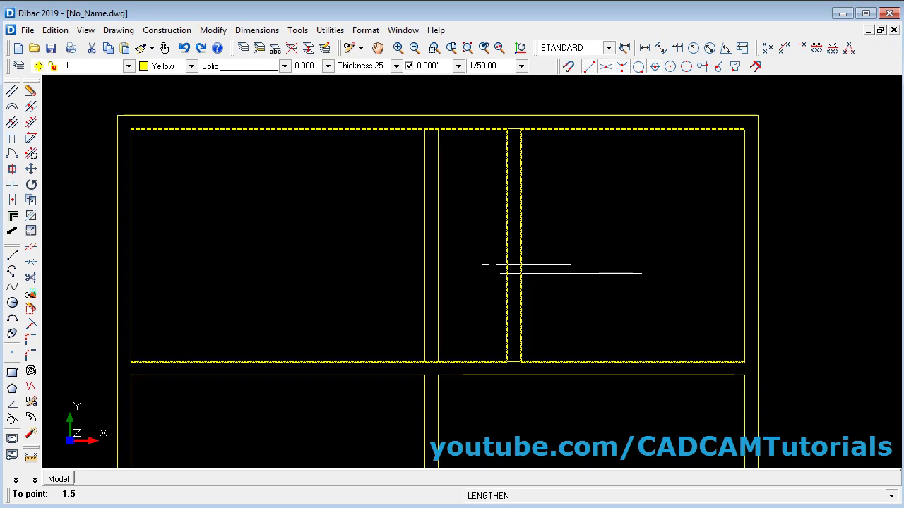
key("Return")
- Set the wall thickness to 15 and add a parallel wall at distance 1.000 to the left of the upper vertical partition
middle_click(433, 257)
middle_click(434, 256)
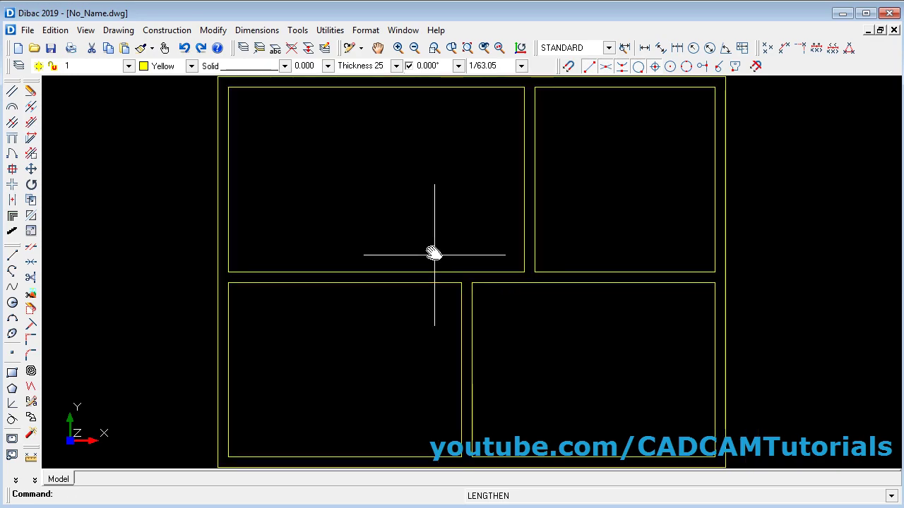
middle_click_drag(602, 223, 589, 234)
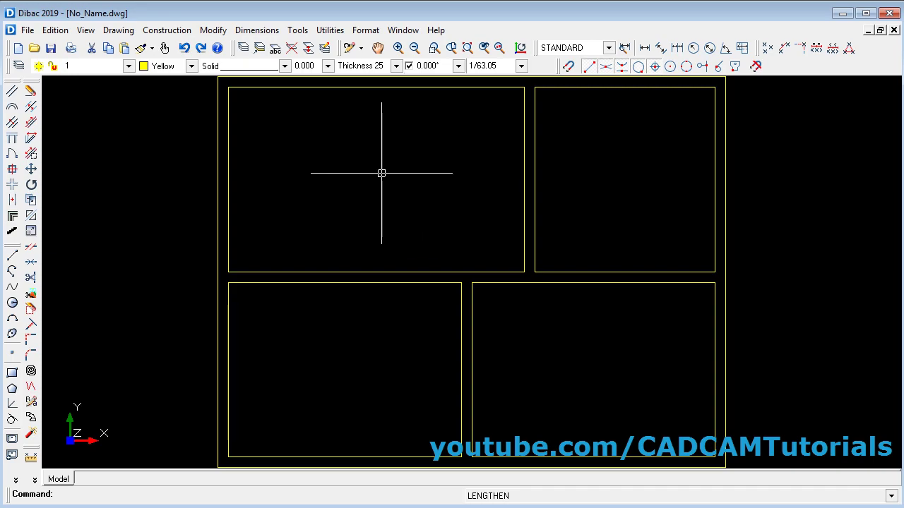
left_click(396, 66)
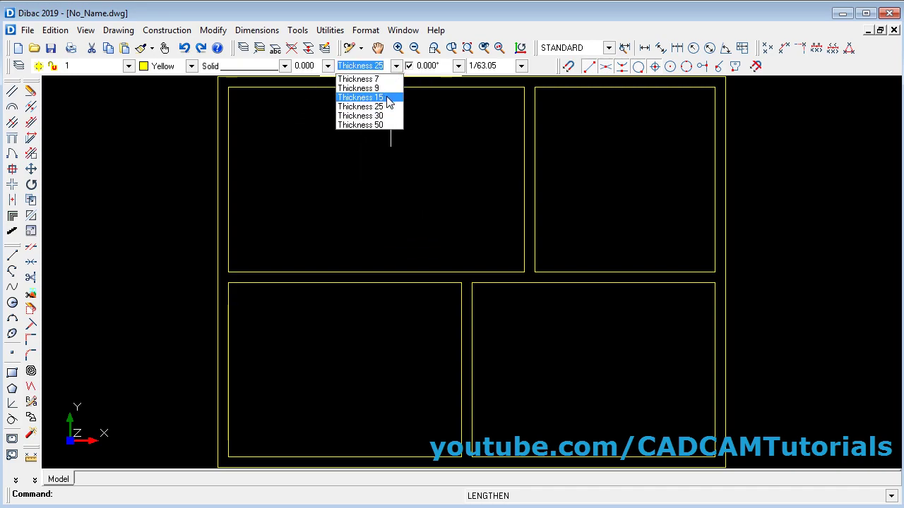
left_click(388, 97)
middle_click_drag(424, 156, 423, 203)
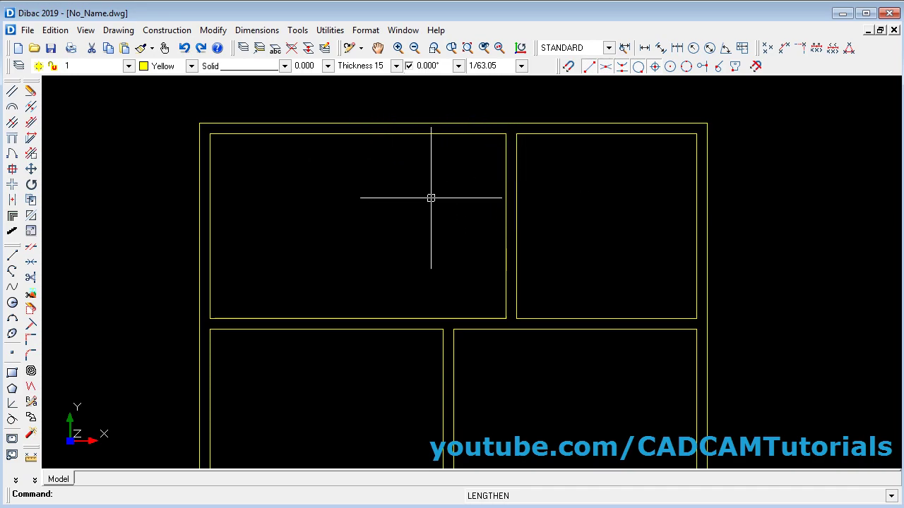
left_click(13, 123)
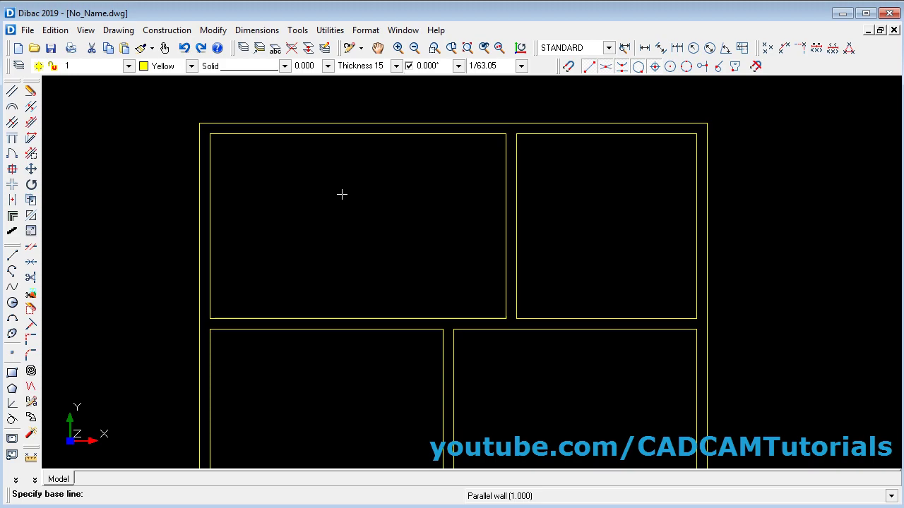
key("Return")
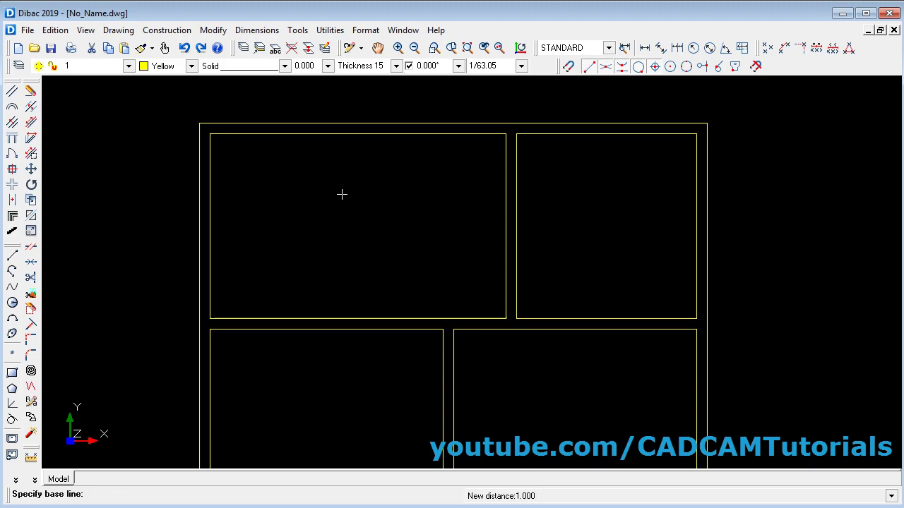
left_click(505, 191)
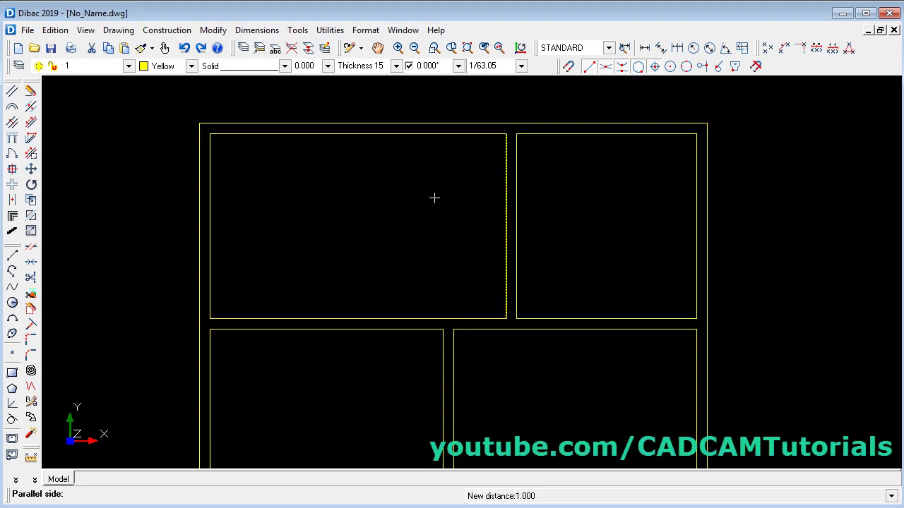
left_click(433, 198)
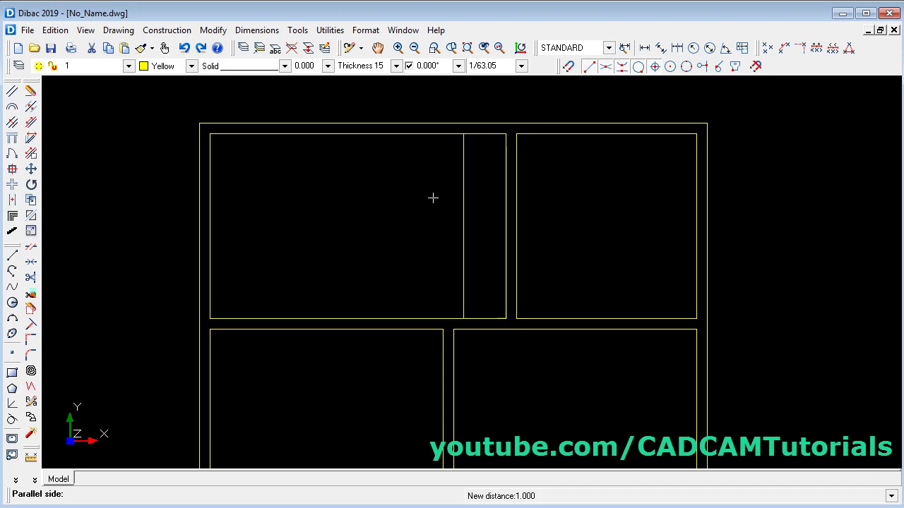
scroll(483, 193, "up", 1)
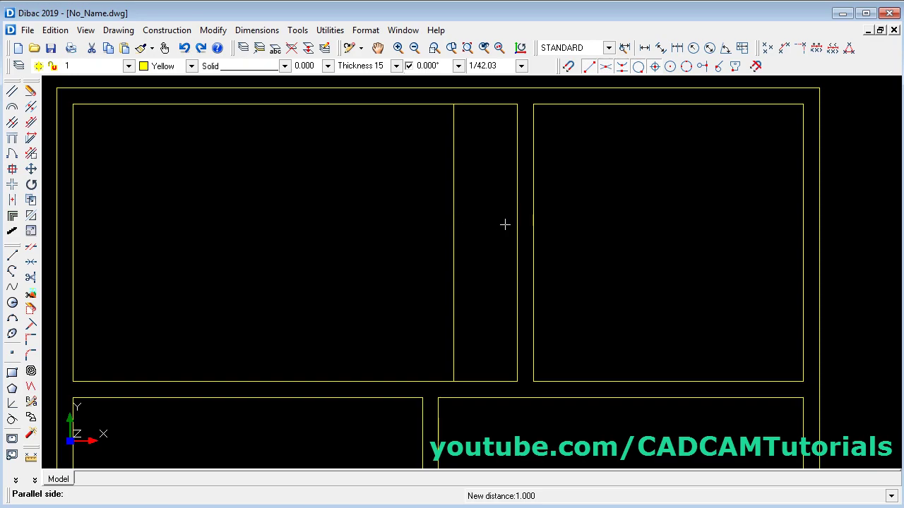
left_click(387, 221)
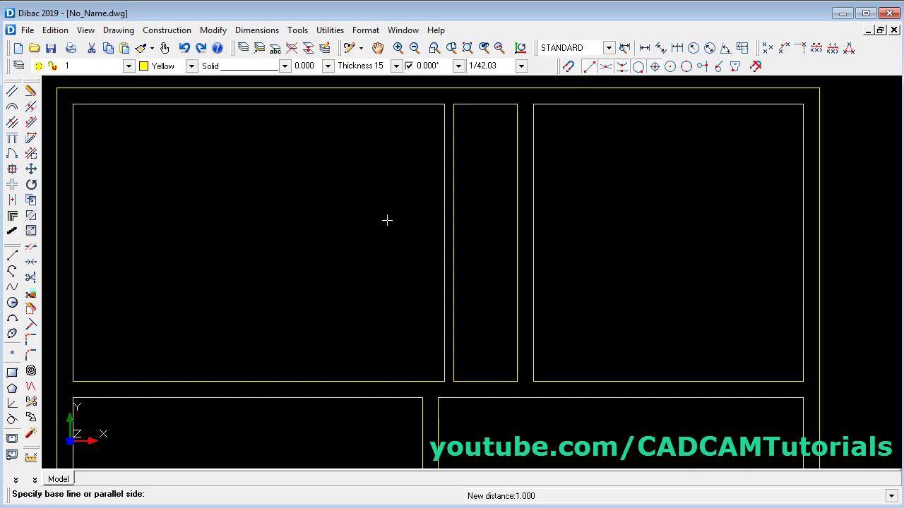
key("Escape")
- Set the wall thickness to 25 and add a parallel wall at distance 1.000 to the left of the thin upper vertical wall
scroll(381, 212, "down", 2)
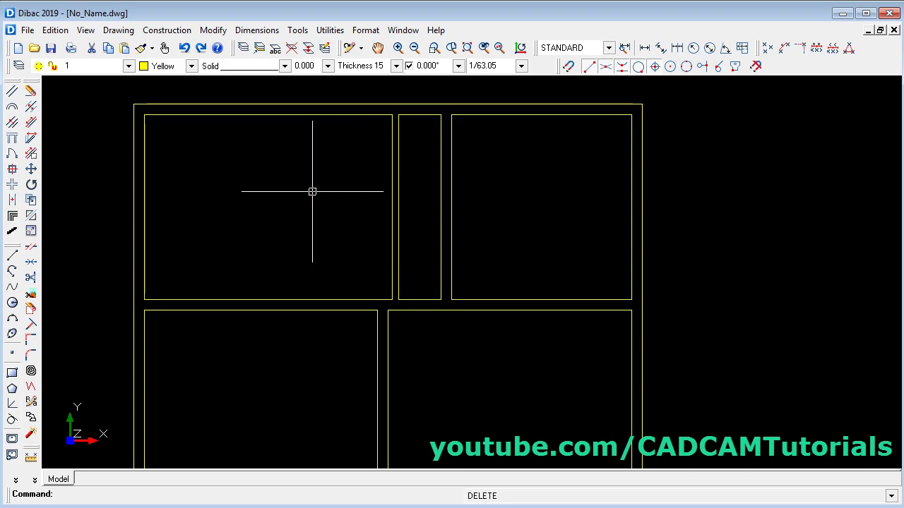
left_click(397, 66)
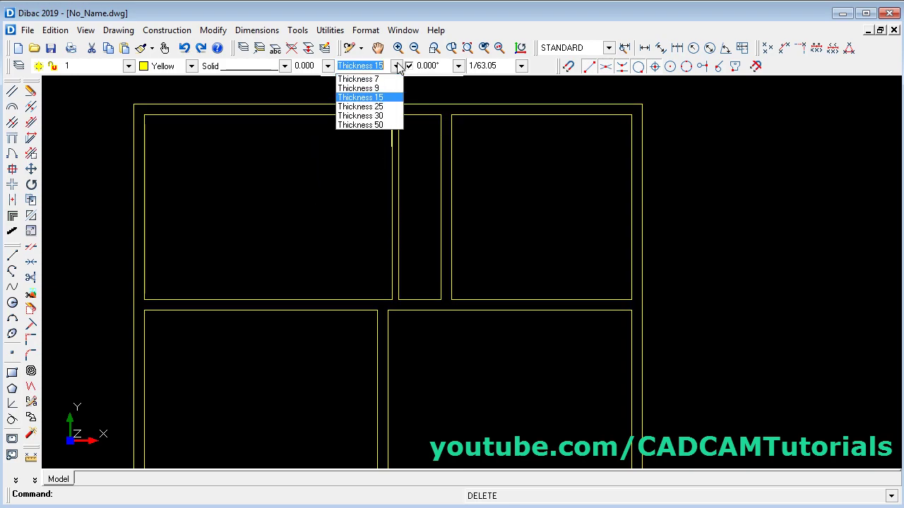
left_click(378, 106)
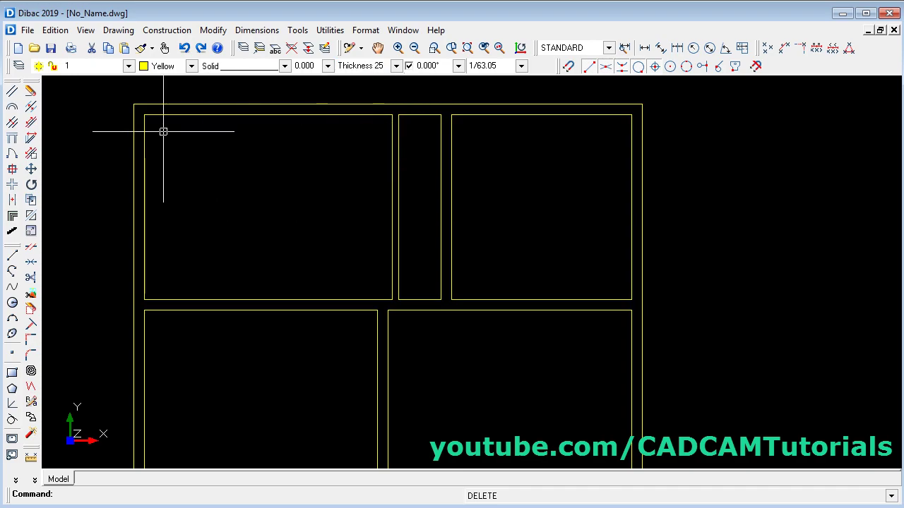
left_click(12, 122)
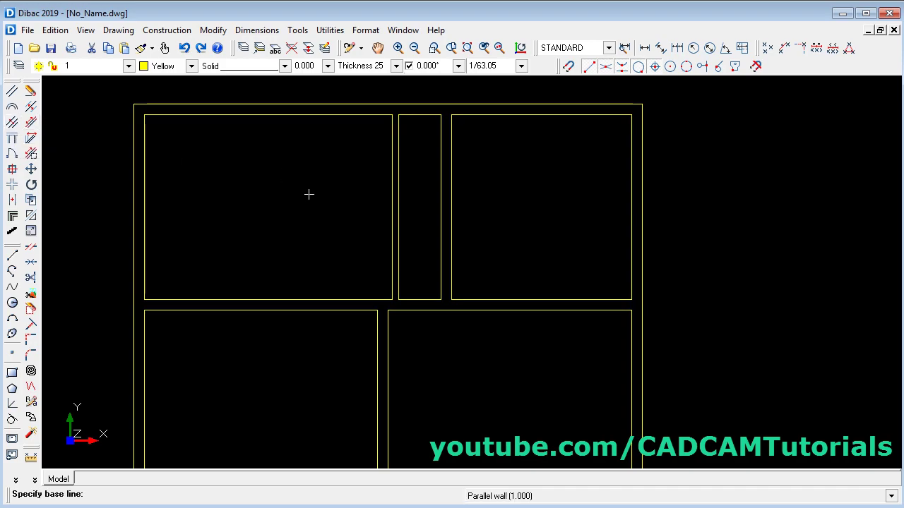
key("Return")
left_click(392, 186)
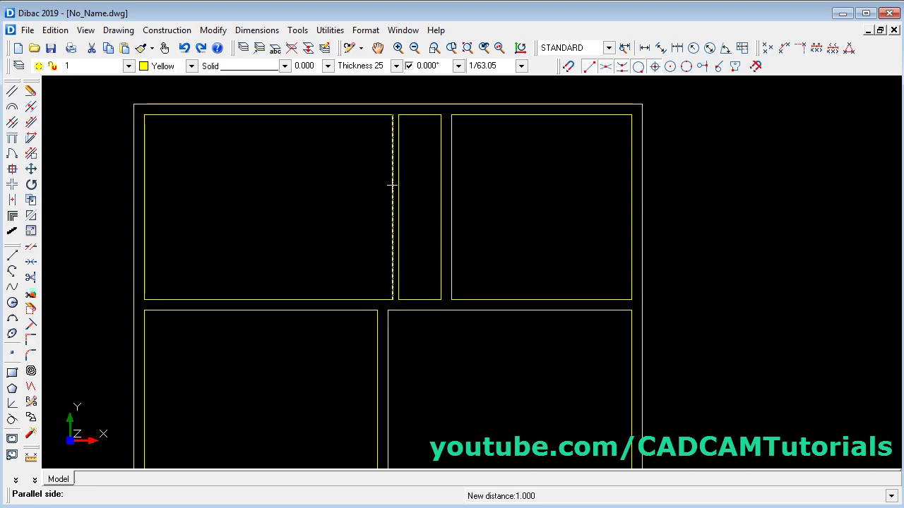
left_click(319, 191)
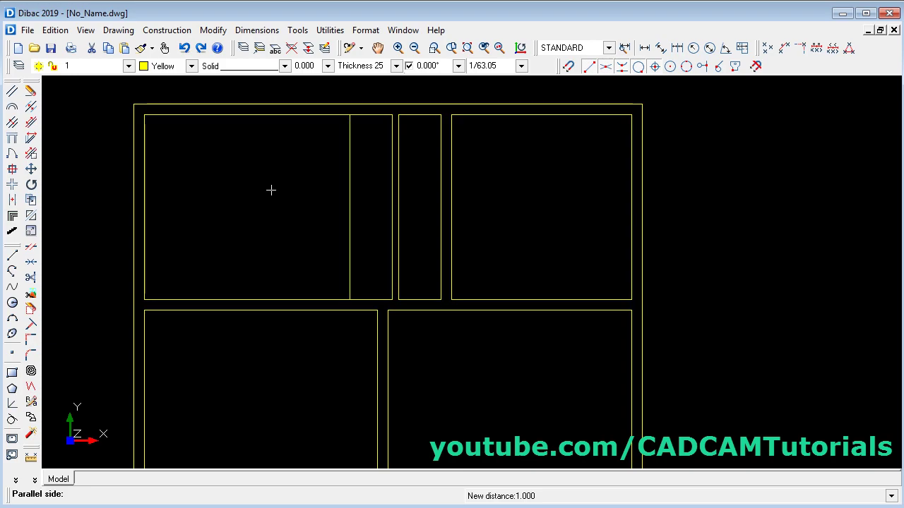
left_click(296, 189)
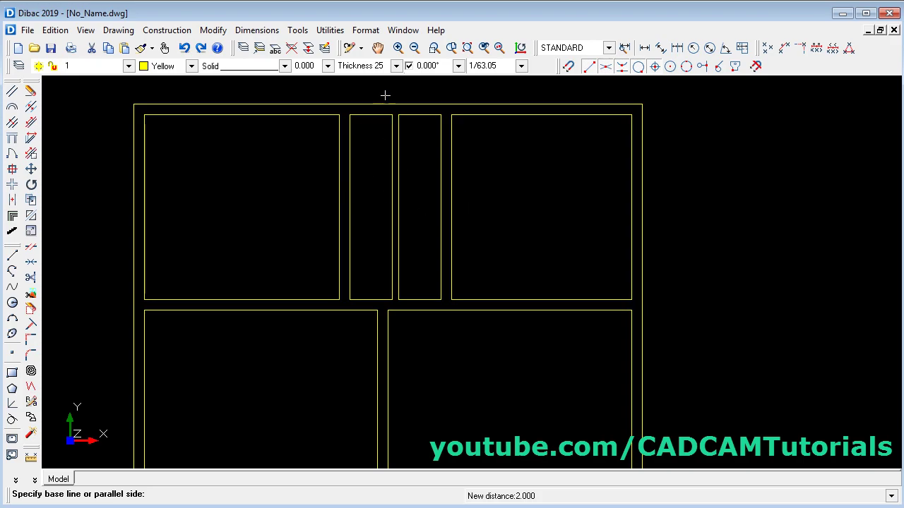
- Set the wall thickness to 15 and add parallel walls below the top wall: distance 2 in the left narrow room, 1 in the right
left_click(396, 66)
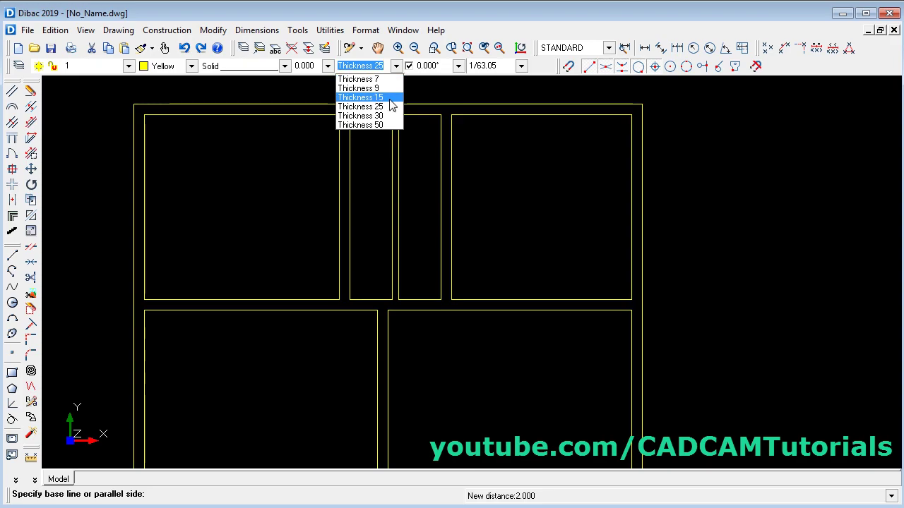
left_click(388, 97)
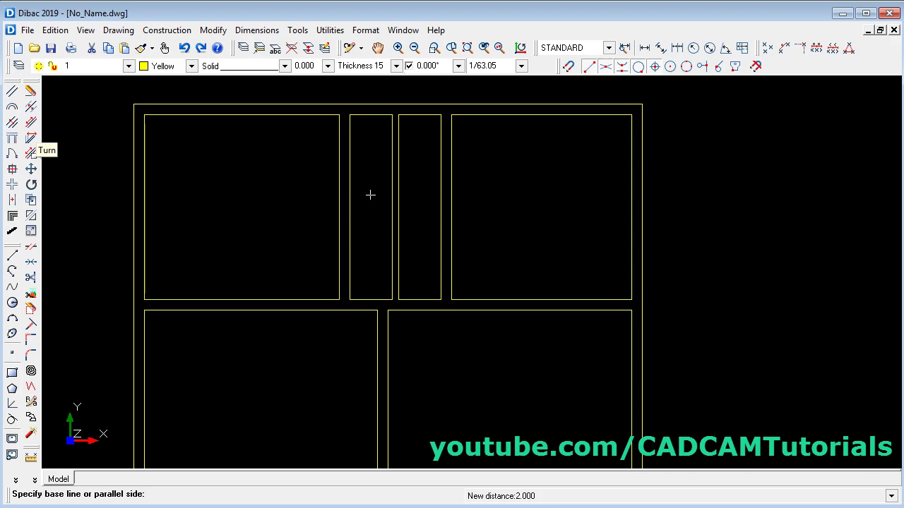
type("2")
left_click(375, 114)
left_click(379, 218)
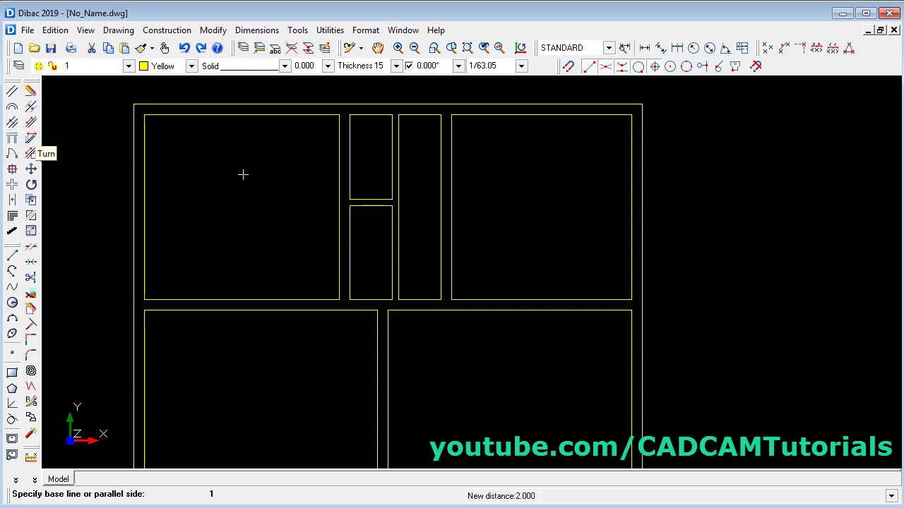
left_click(421, 114)
left_click(413, 166)
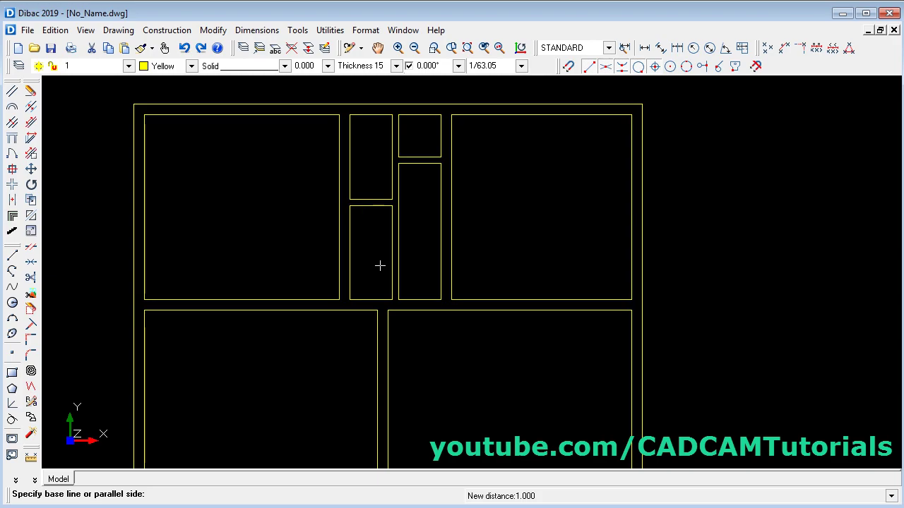
- Delete the thin vertical wall segment between the lower left narrow room and the right narrow room to merge them
left_click(30, 92)
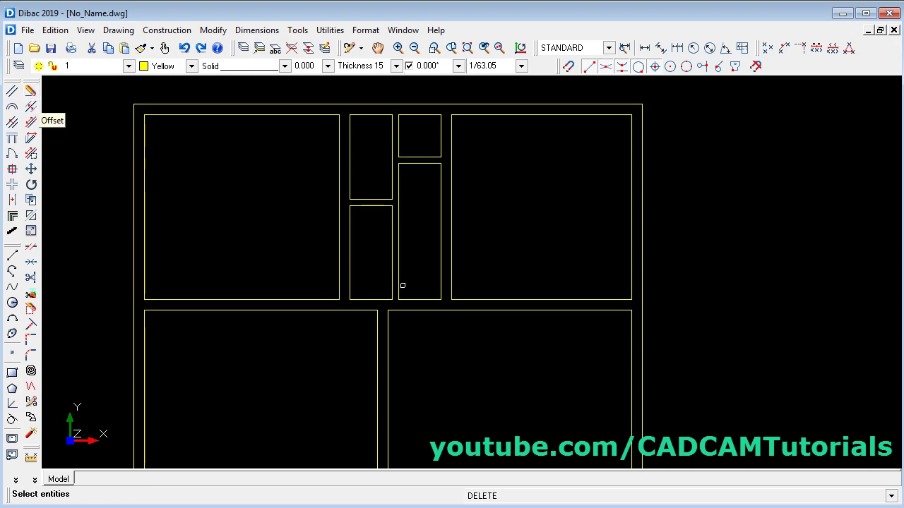
left_click(392, 271)
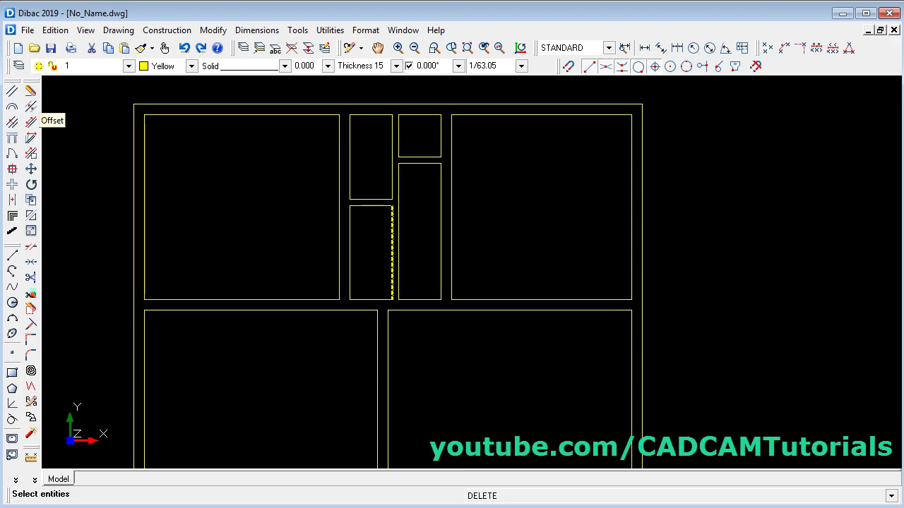
right_click(507, 216)
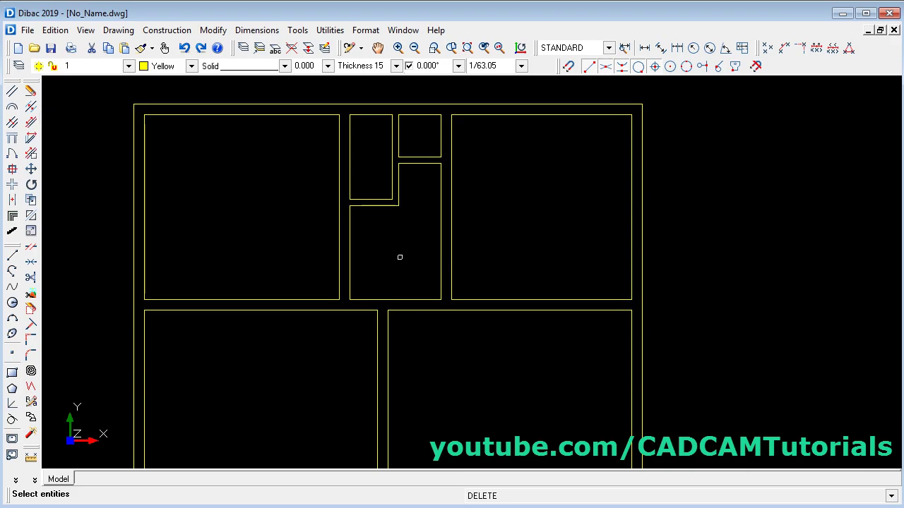
scroll(380, 255, "down", 2)
scroll(380, 256, "up", 2)
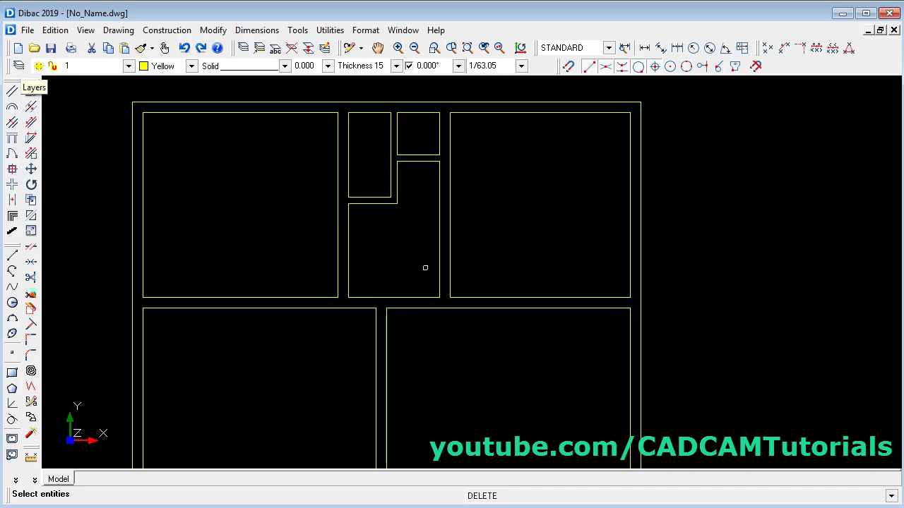
middle_click_drag(414, 266, 408, 238)
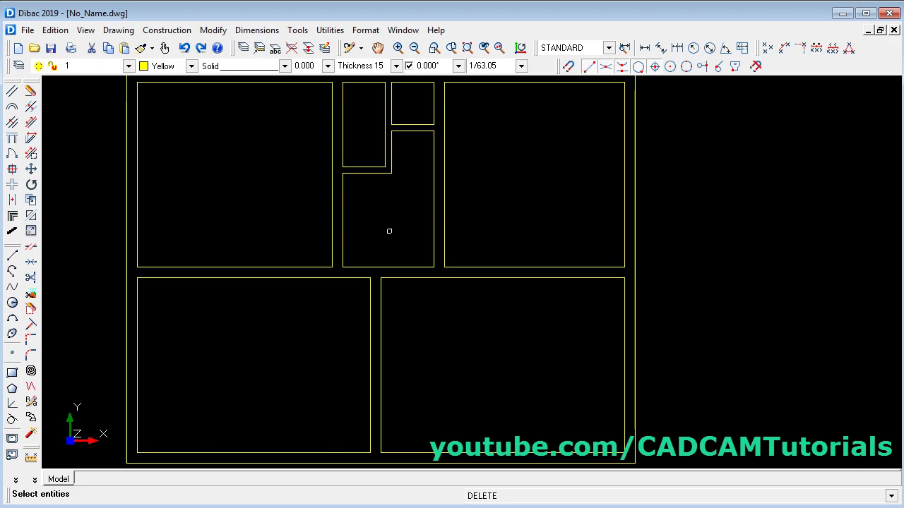
key("Escape")
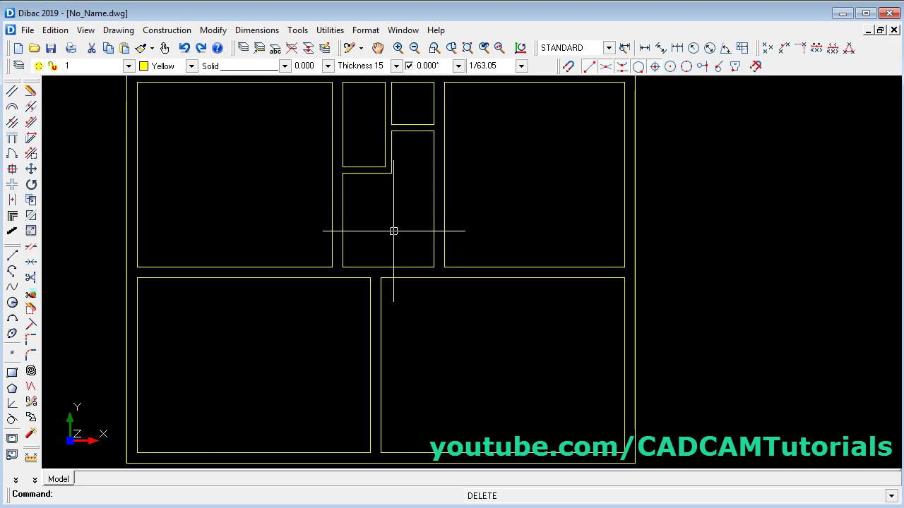
scroll(532, 228, "down", 1)
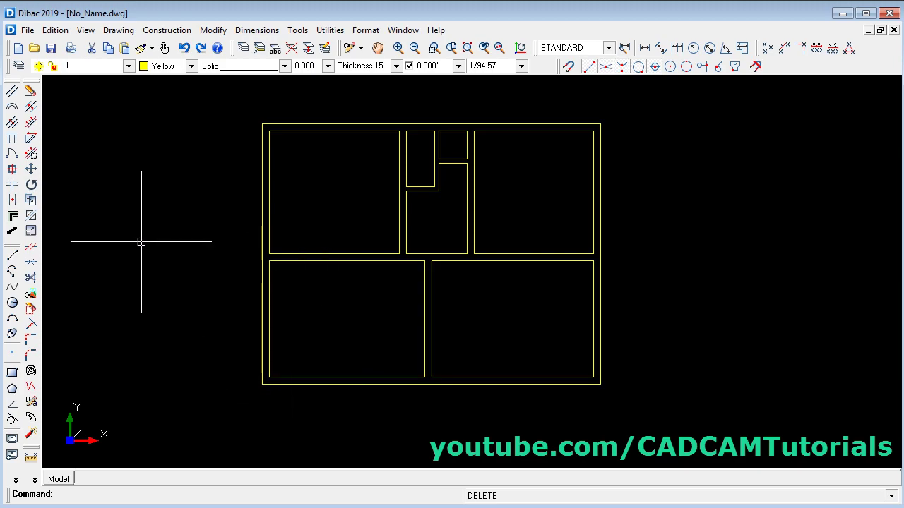
- Set up a rectangular 0.300 by 0.300 pillar with a lower-left insertion point, placed 0.050 away from both walls
left_click(12, 171)
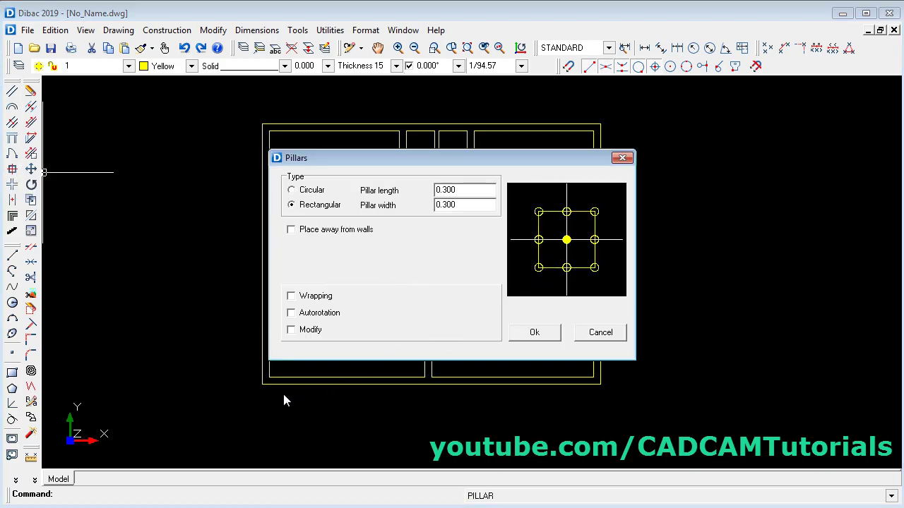
left_click(540, 269)
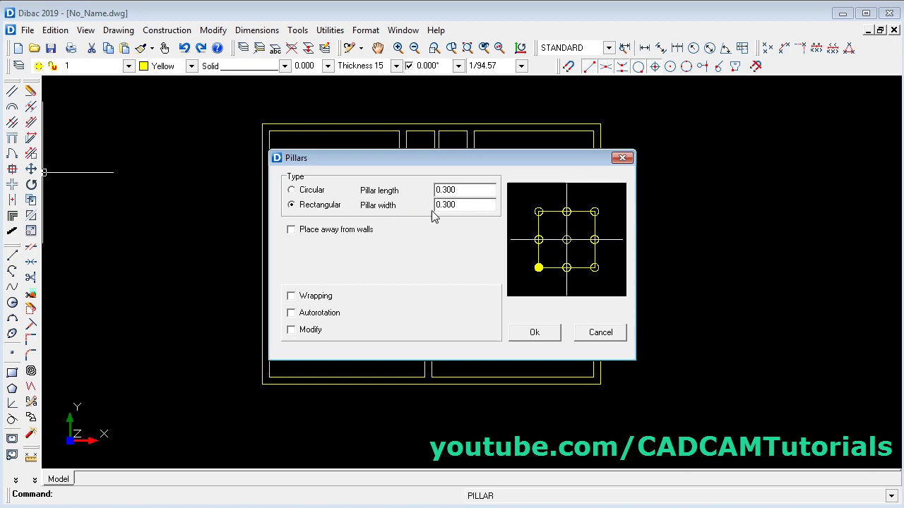
left_click(292, 230)
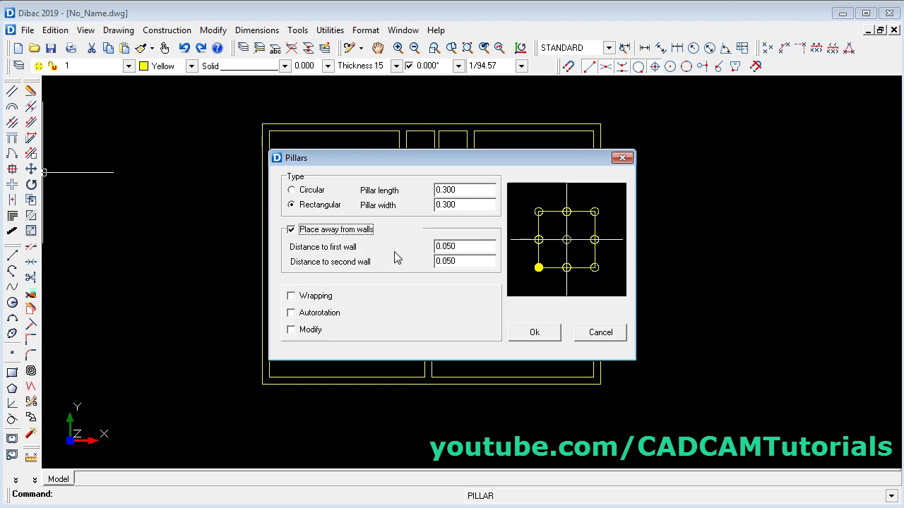
left_click(544, 334)
- Place the pillar at the lower-left outer corner of the plan, using the outer bottom and left wall lines as references
scroll(292, 392, "up", 3)
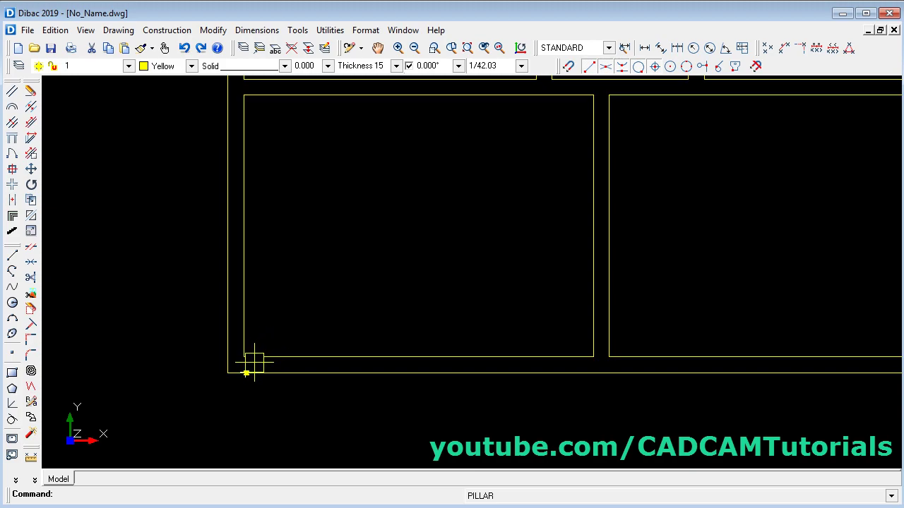
left_click(245, 372)
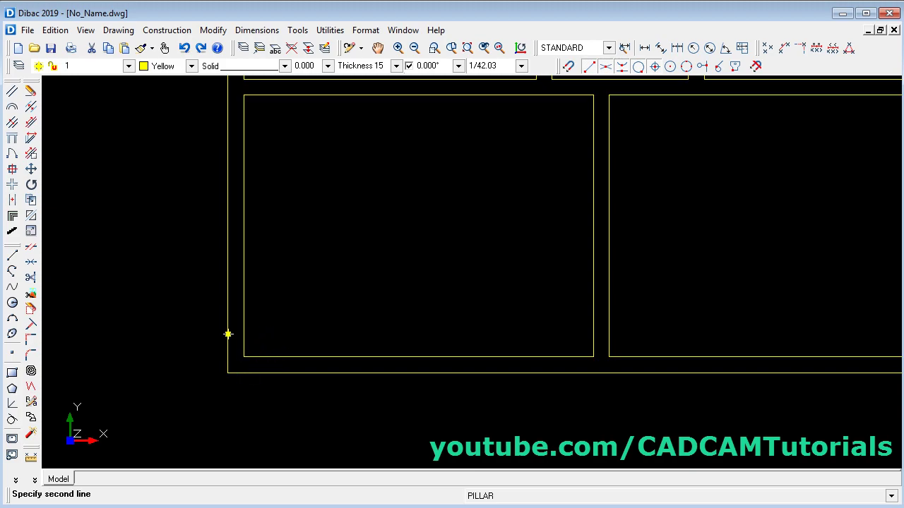
scroll(247, 368, "up", 3)
scroll(300, 342, "down", 3)
scroll(297, 346, "down", 1)
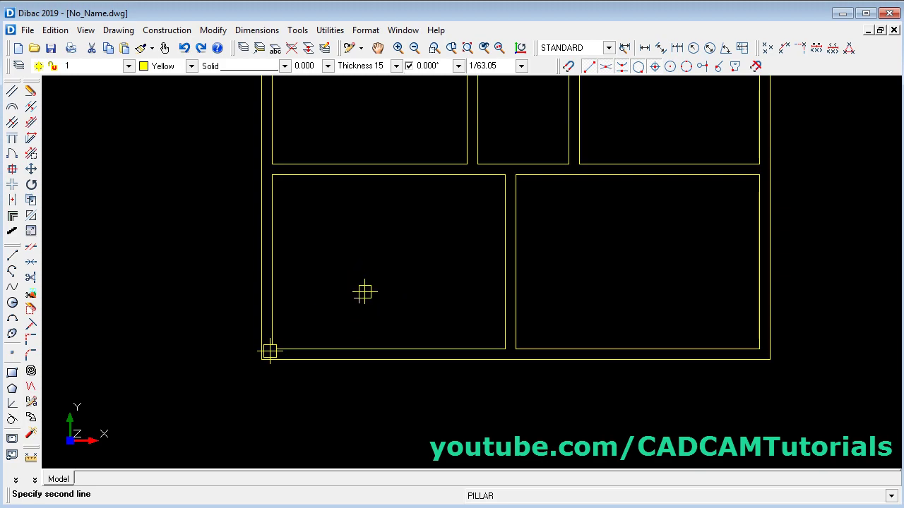
- Flip the pillar's insertion corner and place a second pillar at the lower-right outer corner of the plan
middle_click_drag(424, 313, 186, 299)
scroll(549, 337, "up", 3)
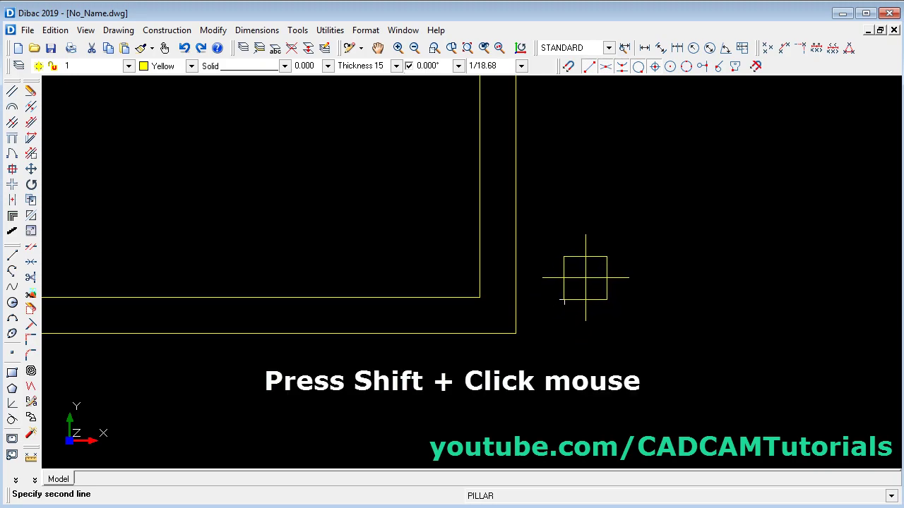
key("shift")
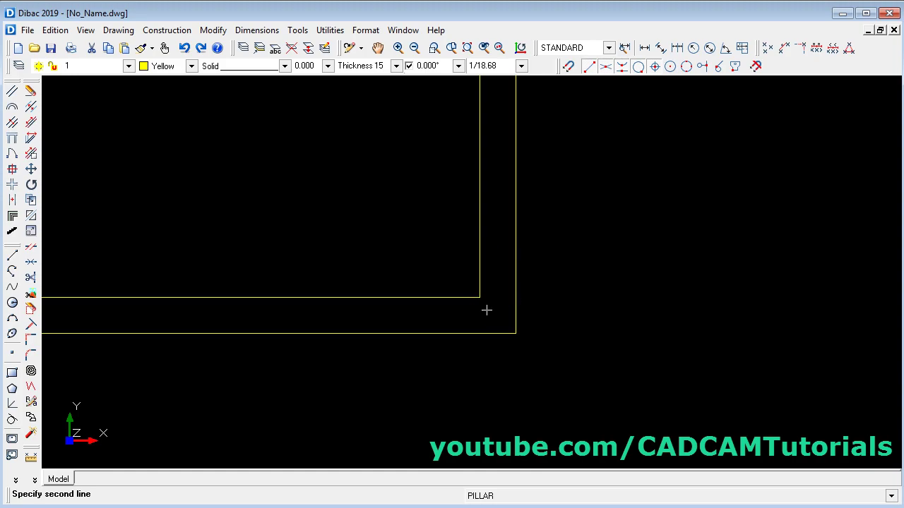
left_click(437, 333)
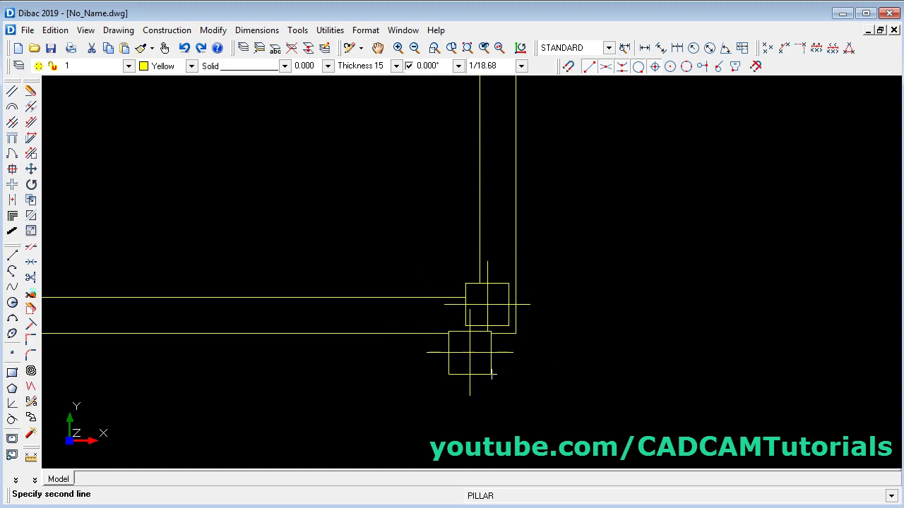
scroll(618, 346, "down", 4)
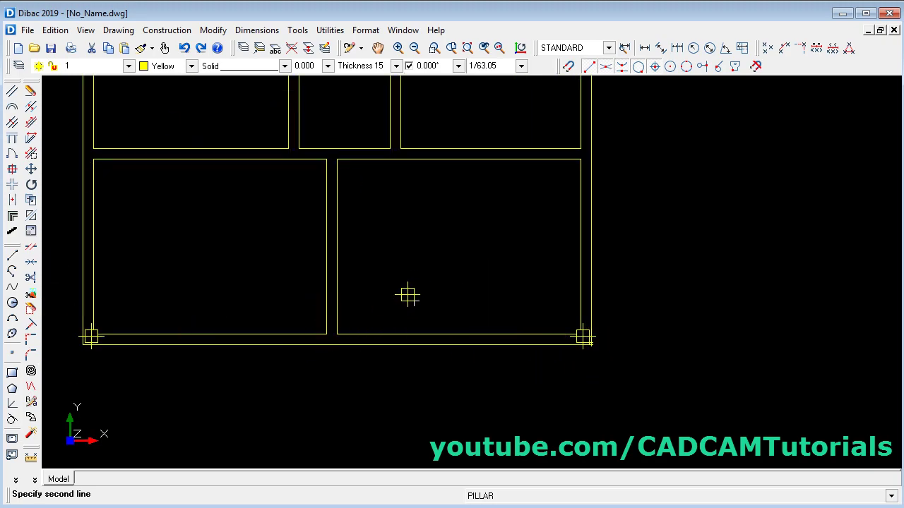
- Leave pillar placement and undo both corner pillars
key("Escape")
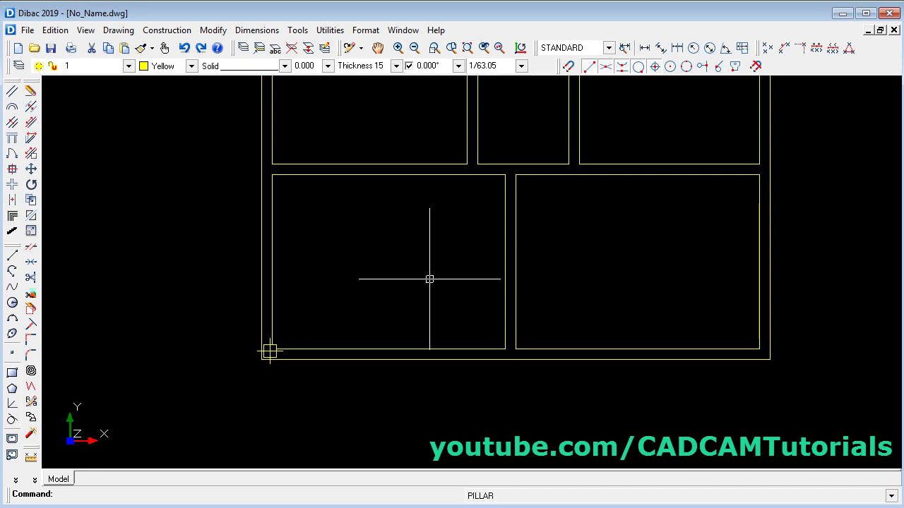
scroll(430, 279, "up", 2)
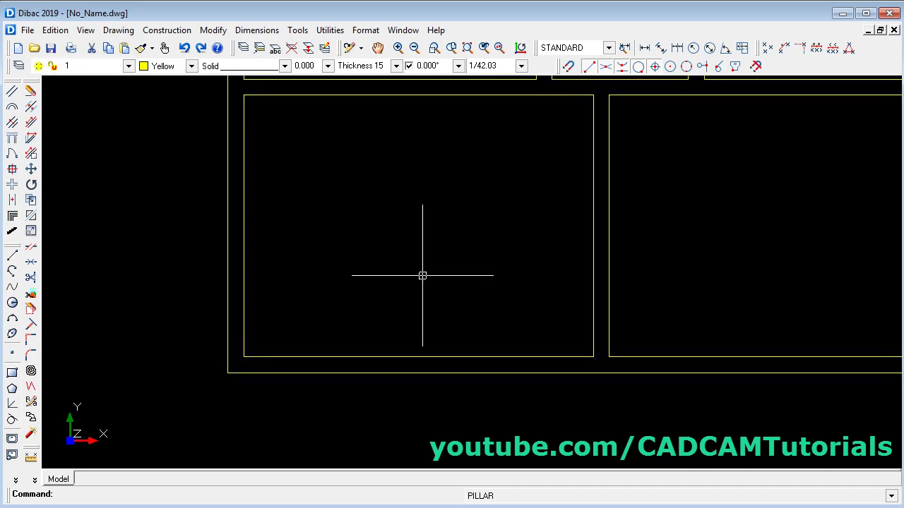
scroll(506, 324, "down", 2)
- Stretch the walls of the small central rooms between the two large upper rooms 1 unit to the left
middle_click_drag(506, 324, 490, 355)
scroll(458, 327, "up", 2)
scroll(419, 317, "down", 2)
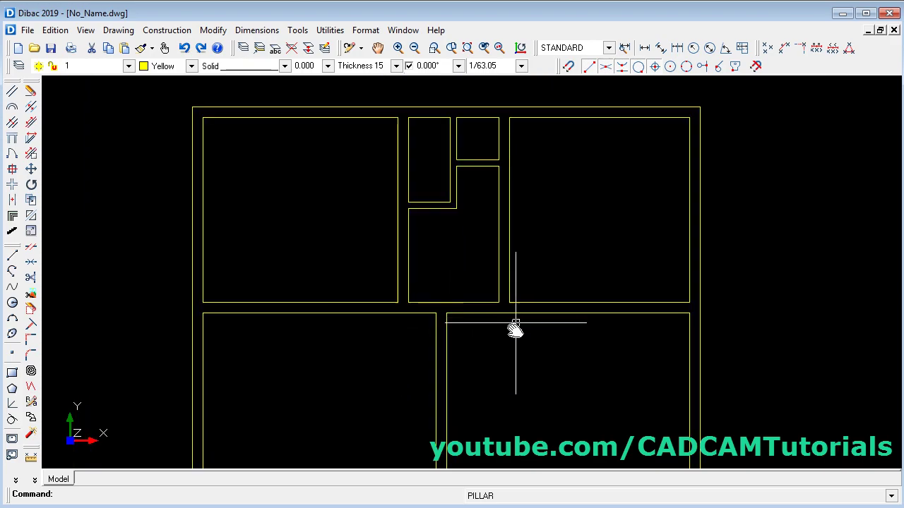
middle_click_drag(569, 293, 547, 278)
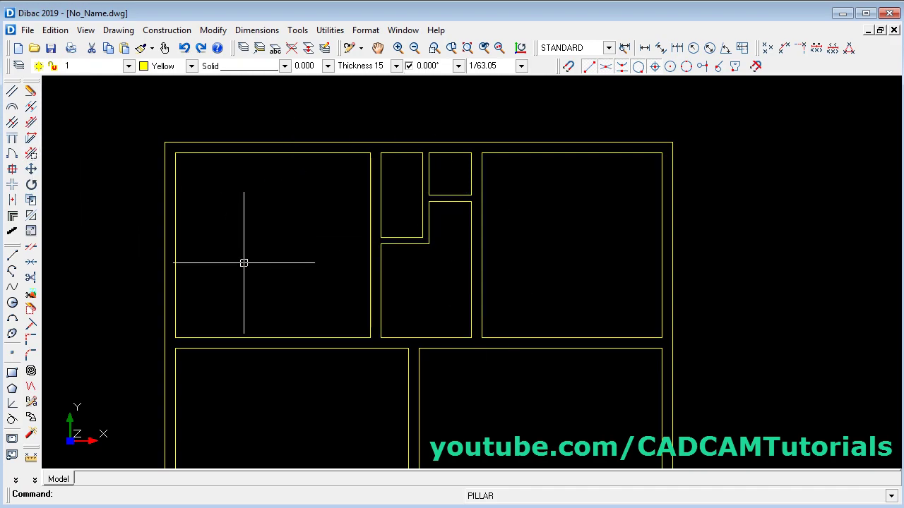
left_click(31, 156)
scroll(563, 199, "up", 1)
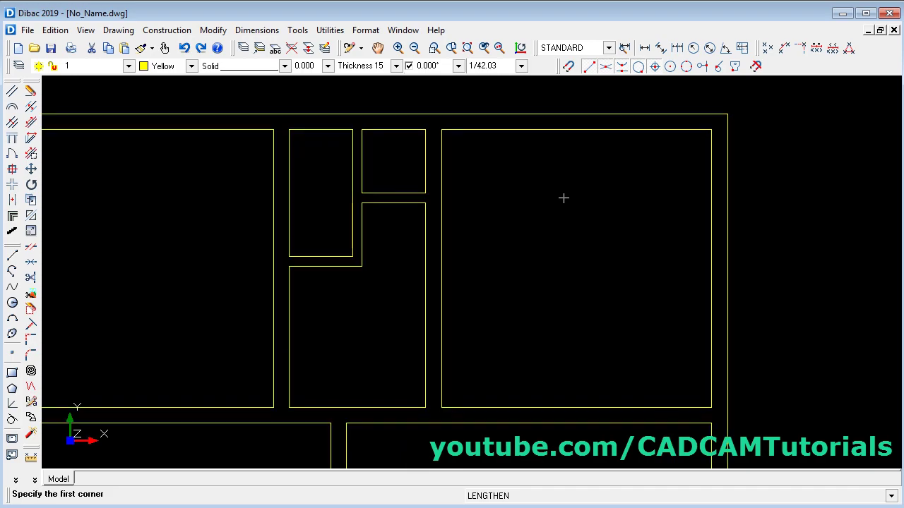
left_click(452, 123)
left_click(236, 414)
middle_click_drag(278, 311, 414, 297)
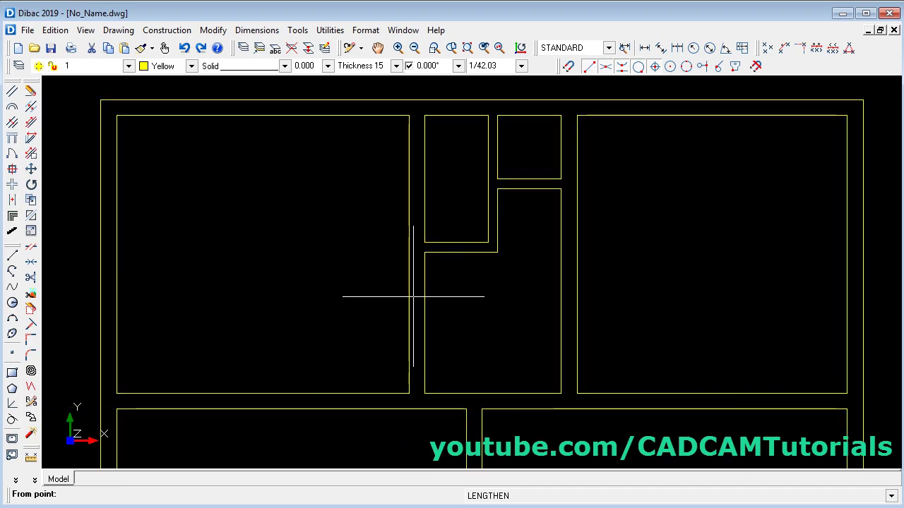
left_click(409, 296)
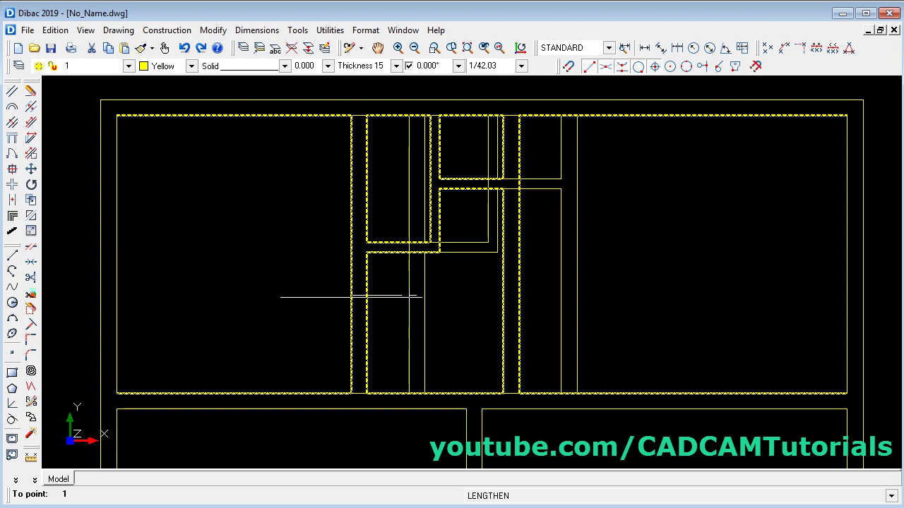
key("Return")
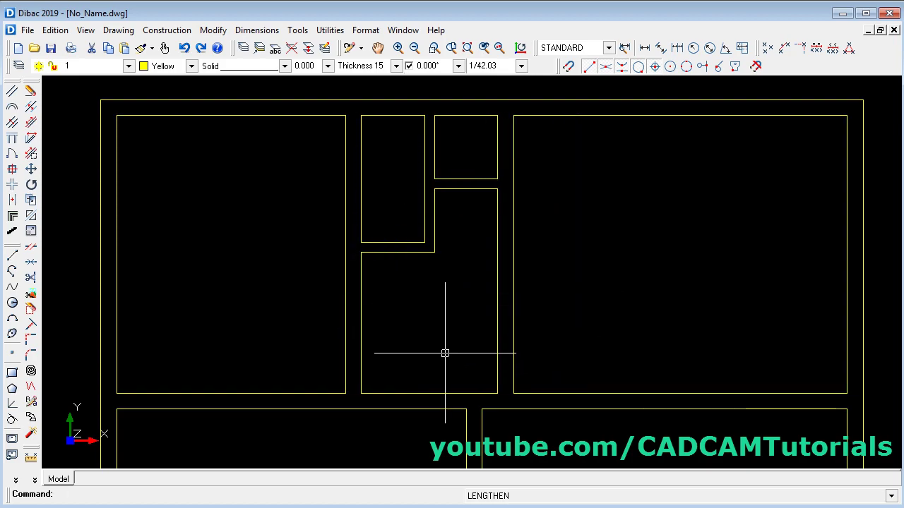
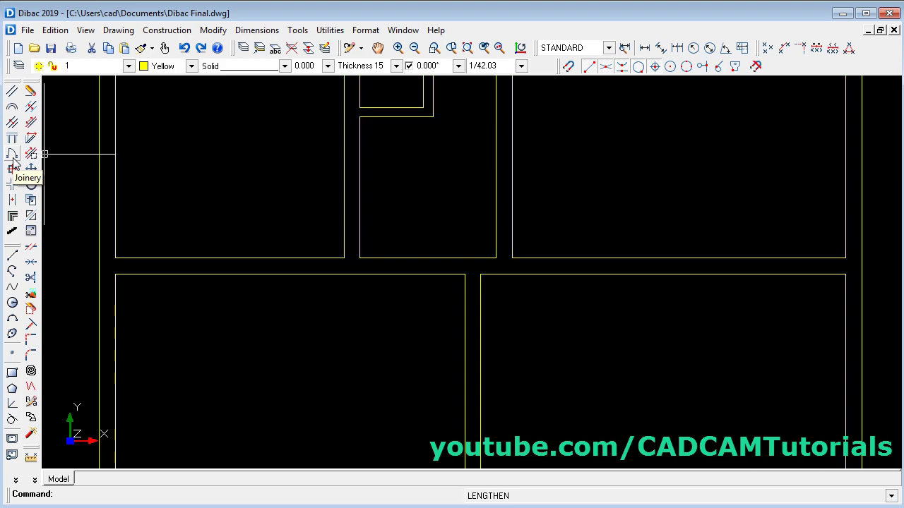
- Add a freely placed 0.800 wide door opening in the horizontal wall between the central hall and the lower-left room
left_click(13, 164)
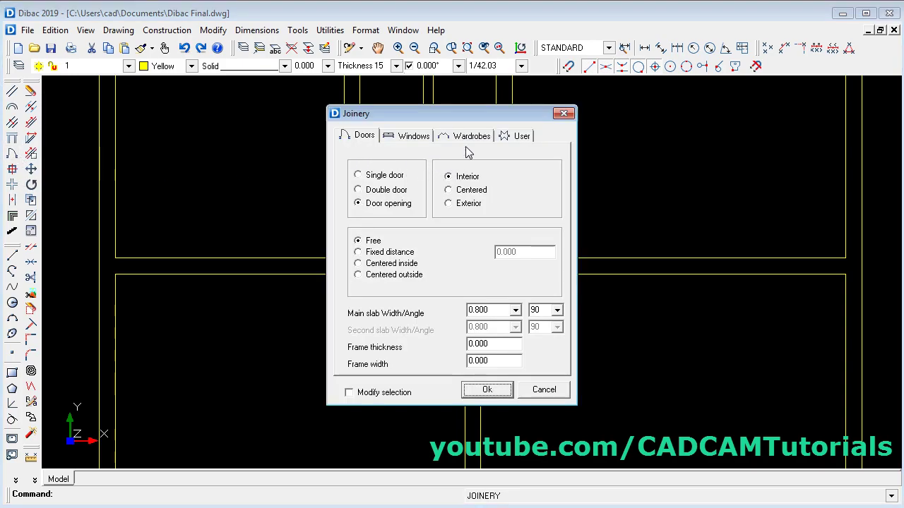
left_click(373, 206)
left_click(486, 391)
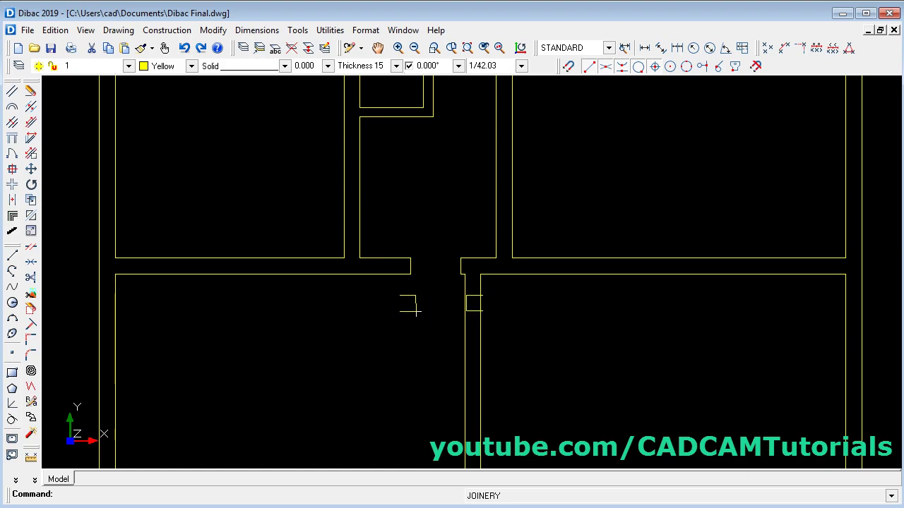
scroll(414, 308, "down", 2)
key("Escape")
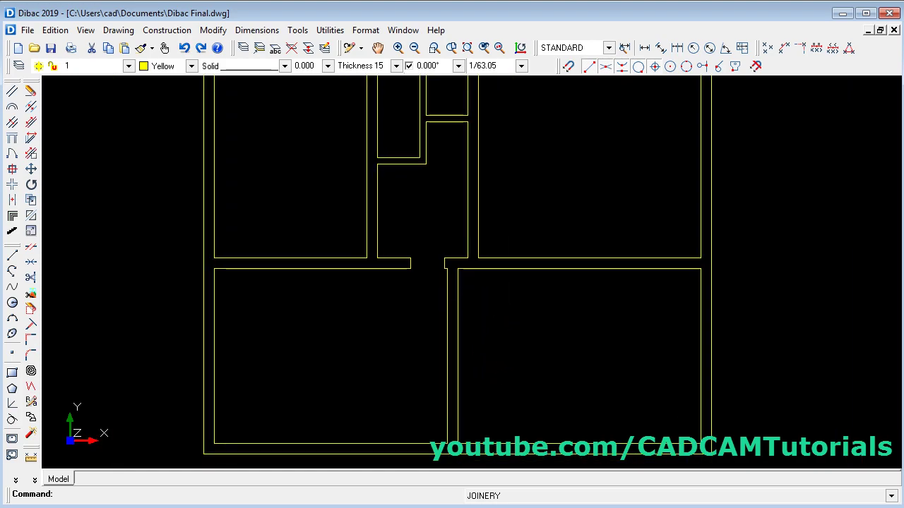
- Set up a double door with two 0.800 slabs, centered in the wall thickness and positioned with the Centered inside option
right_click(494, 297)
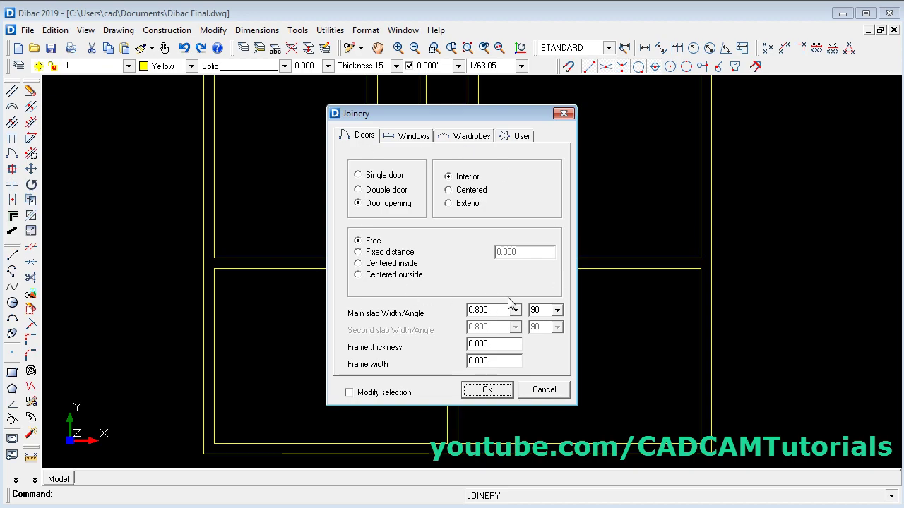
left_click(358, 190)
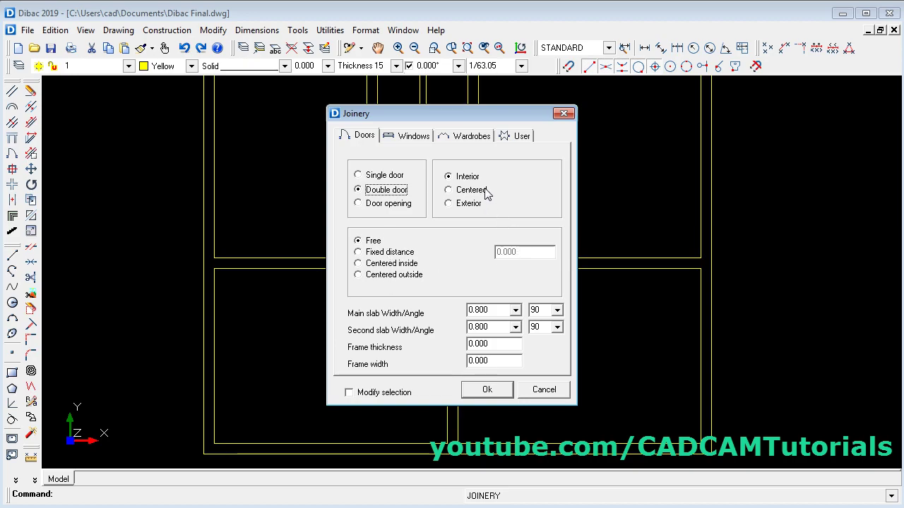
left_click(449, 191)
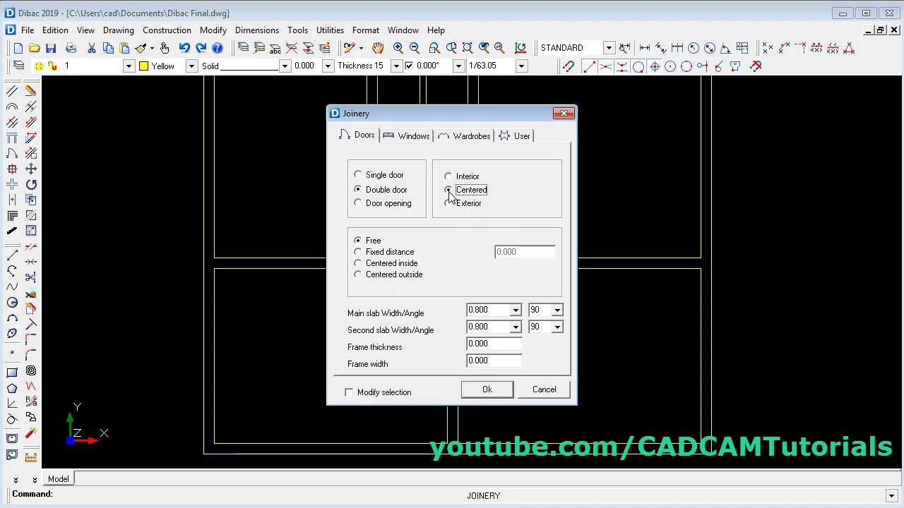
left_click(358, 264)
double_click(489, 310)
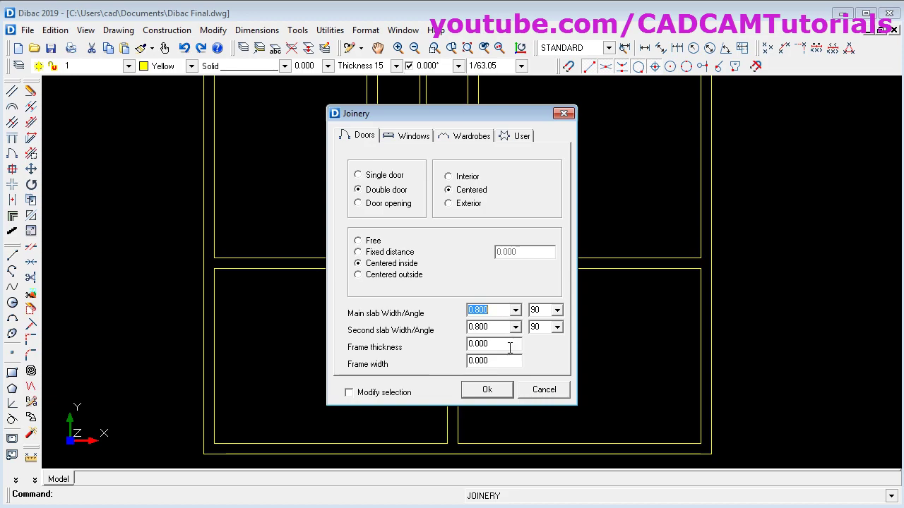
left_click(488, 391)
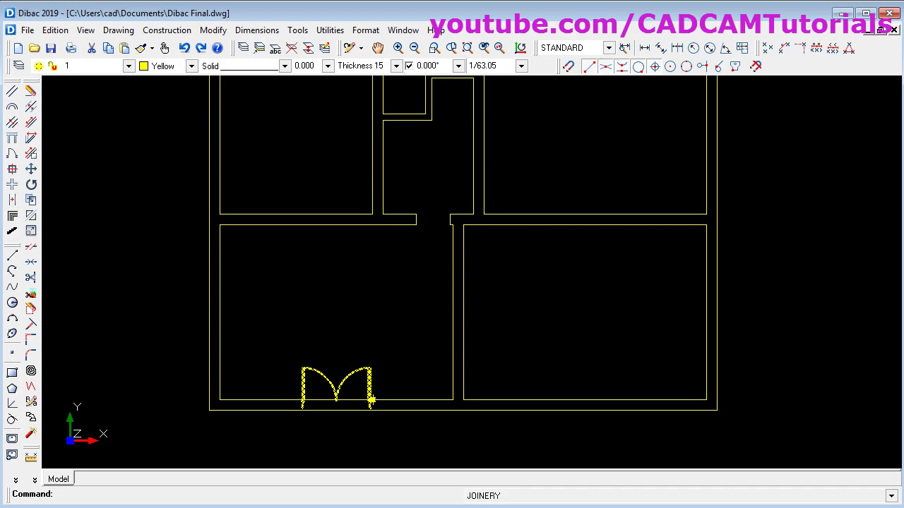
- Place the double door in the bottom outer wall of the lower-left room, opening into the room, and finish door placement
scroll(371, 401, "up", 2)
left_click(370, 400)
scroll(399, 256, "up", 3)
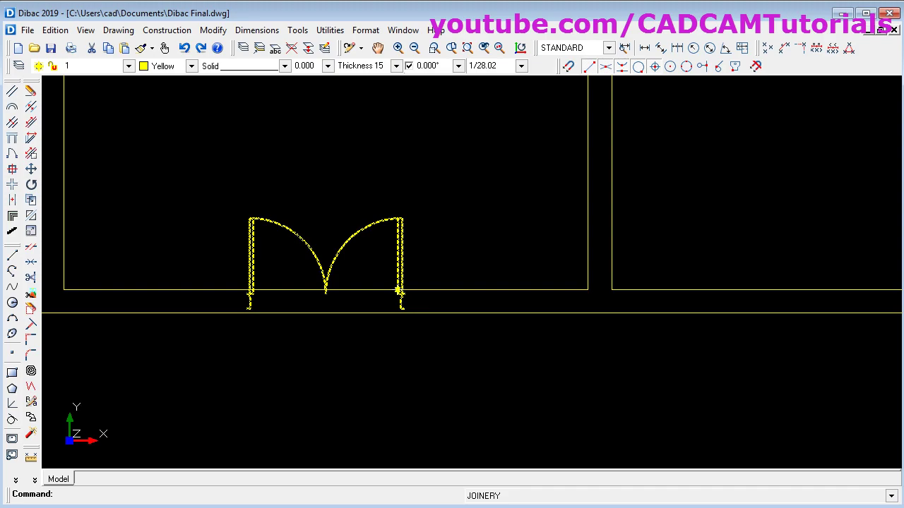
left_click(399, 291)
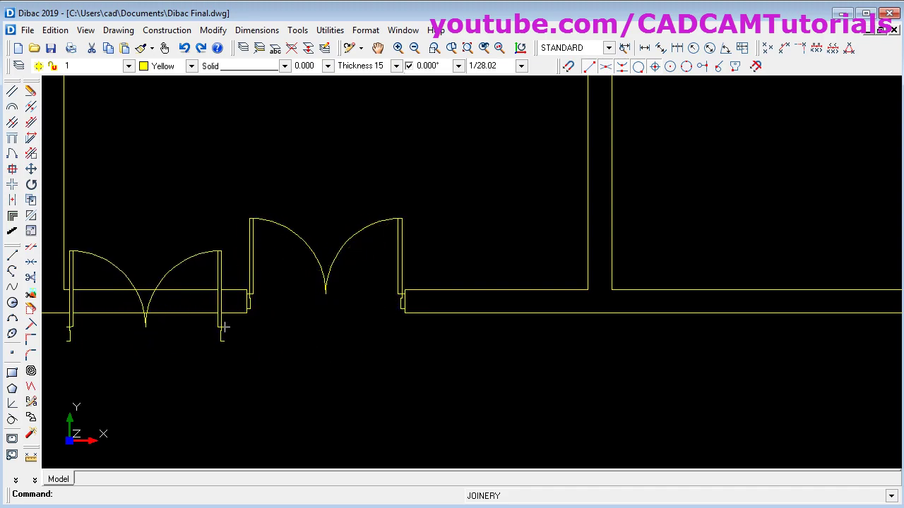
scroll(220, 304, "up", 3)
scroll(247, 299, "up", 3)
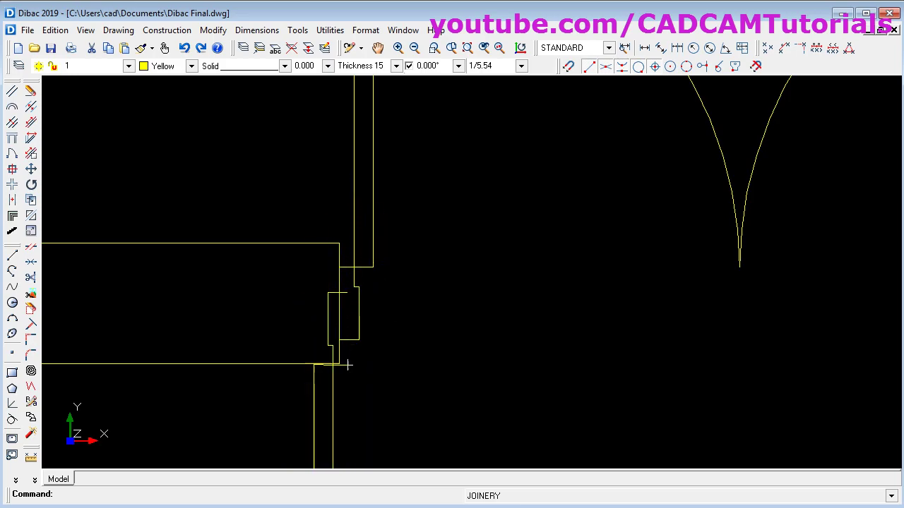
scroll(357, 317, "down", 7)
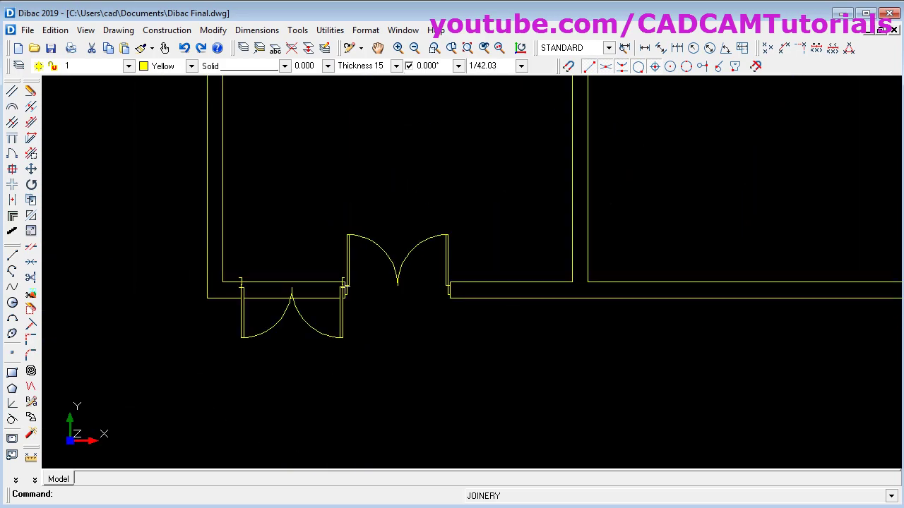
scroll(359, 300, "up", 2)
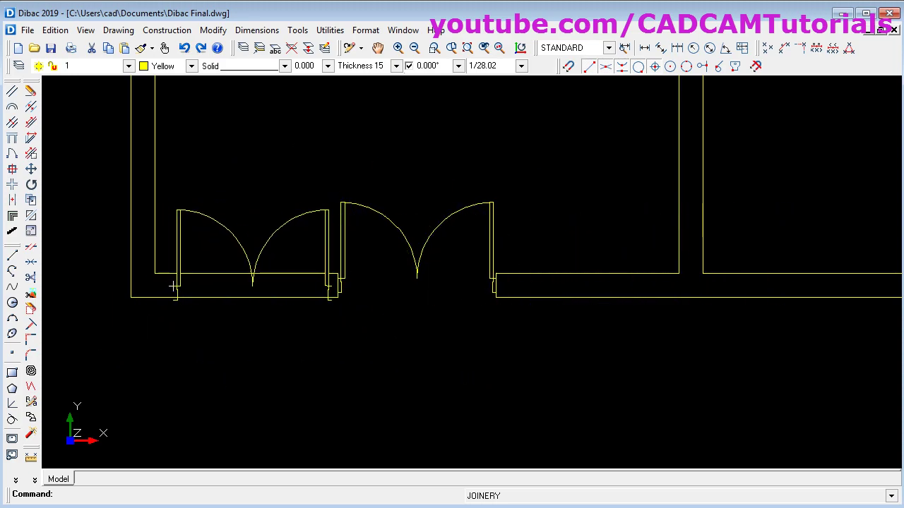
scroll(487, 337, "down", 4)
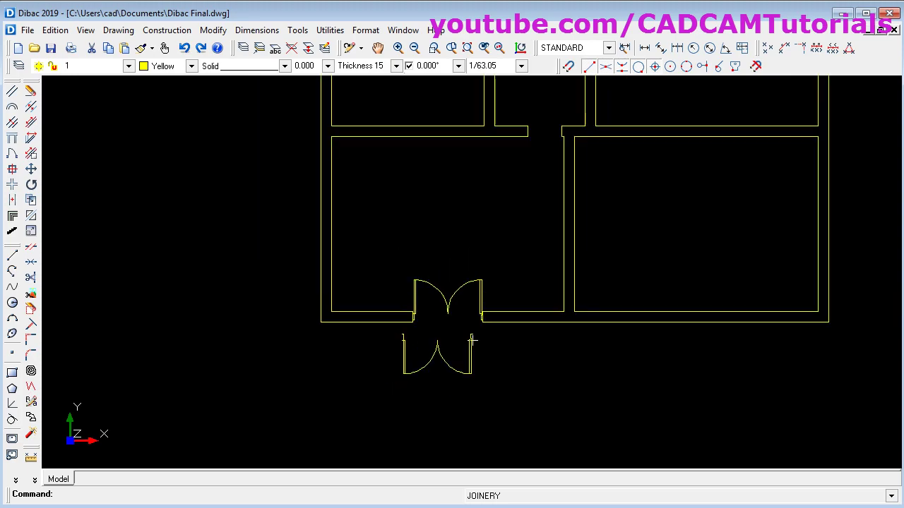
middle_click_drag(492, 244, 368, 355)
key("Escape")
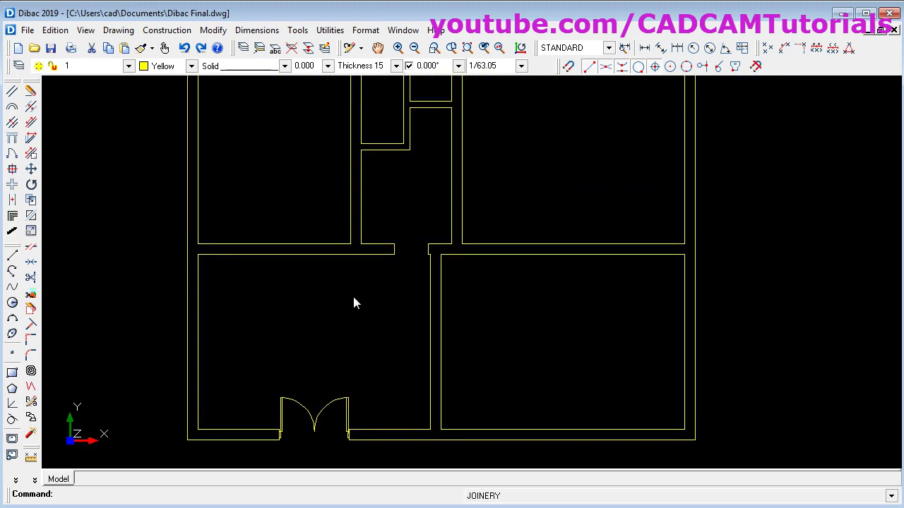
- Set up a single 0.800 door with the Exterior option and a fixed distance of 0.1
key("Return")
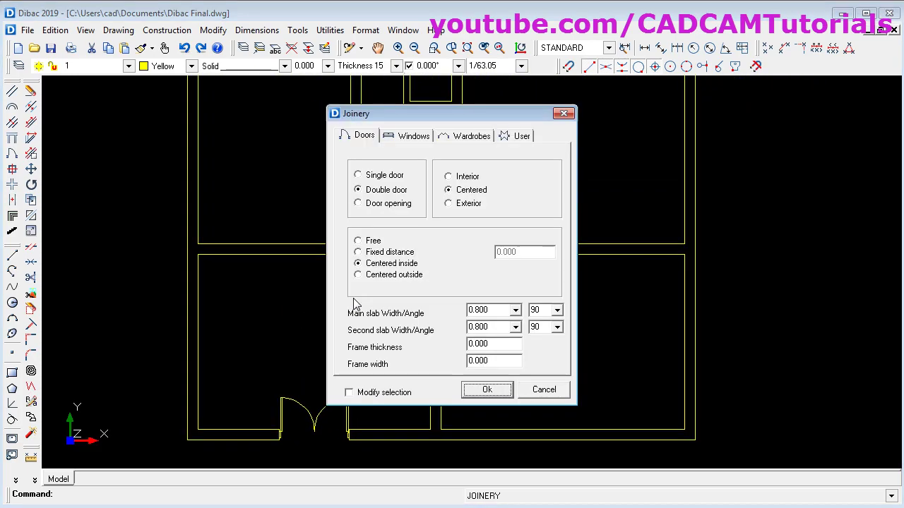
left_click(366, 178)
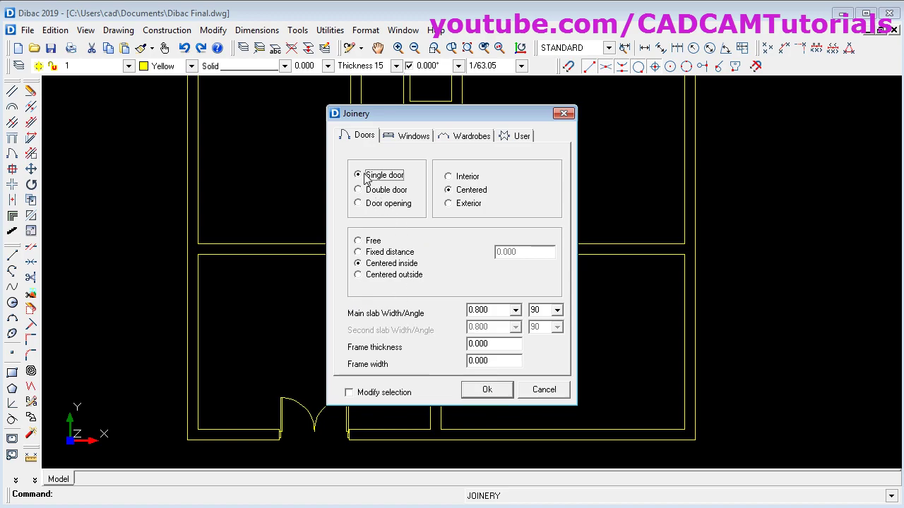
left_click(449, 205)
left_click(359, 253)
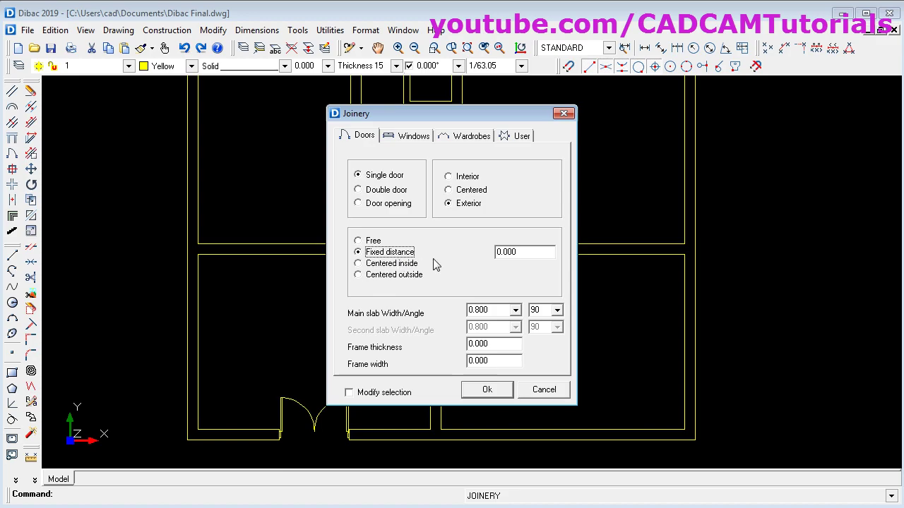
left_click_drag(533, 253, 466, 256)
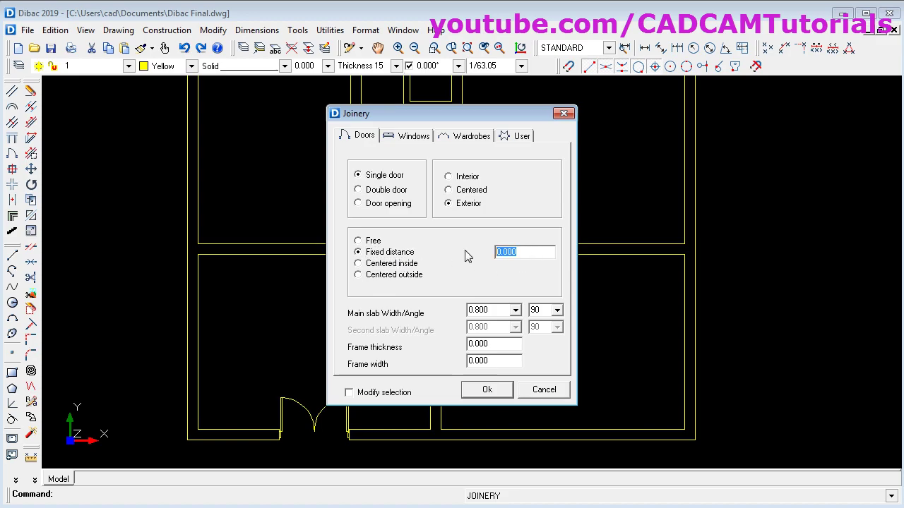
type("0.1")
left_click(487, 390)
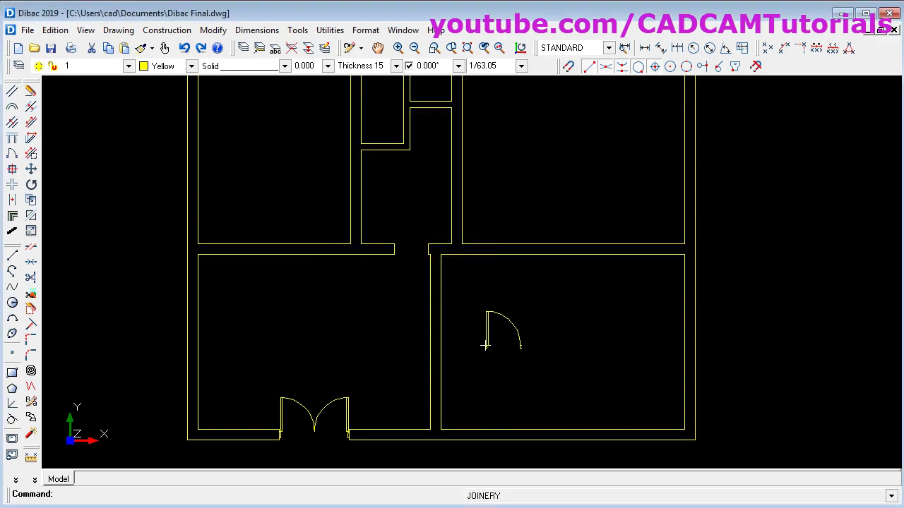
- Place the single door at the upper end of the partition between the two lower rooms, swinging into the lower-right room
scroll(456, 297, "up", 3)
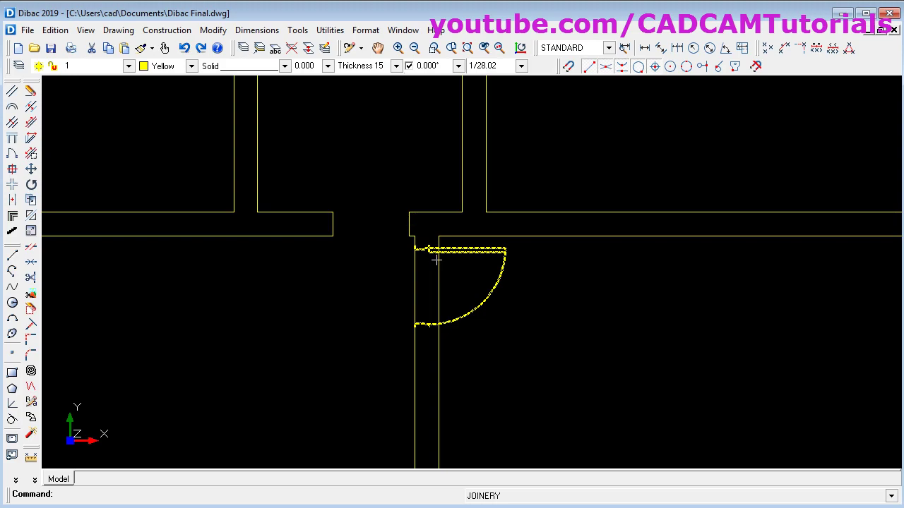
left_click(437, 261)
left_click(436, 252)
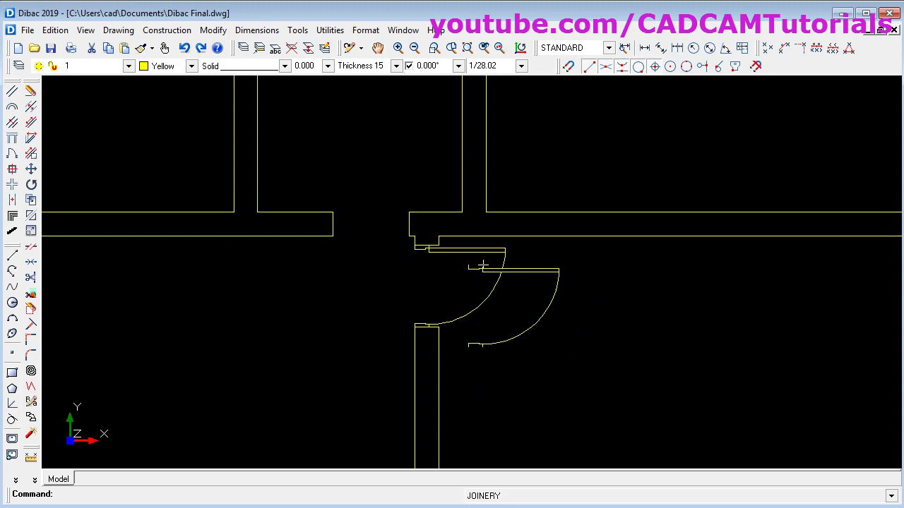
scroll(424, 258, "up", 2)
scroll(400, 229, "up", 2)
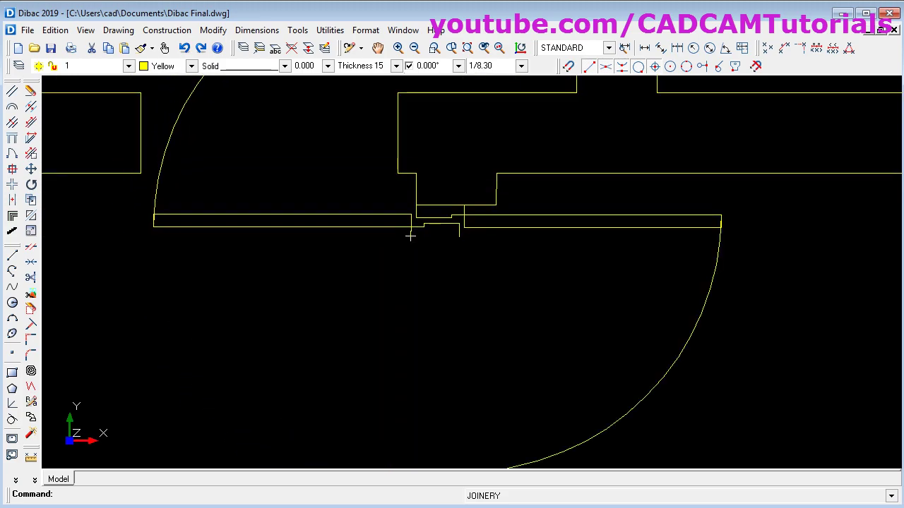
scroll(396, 220, "down", 2)
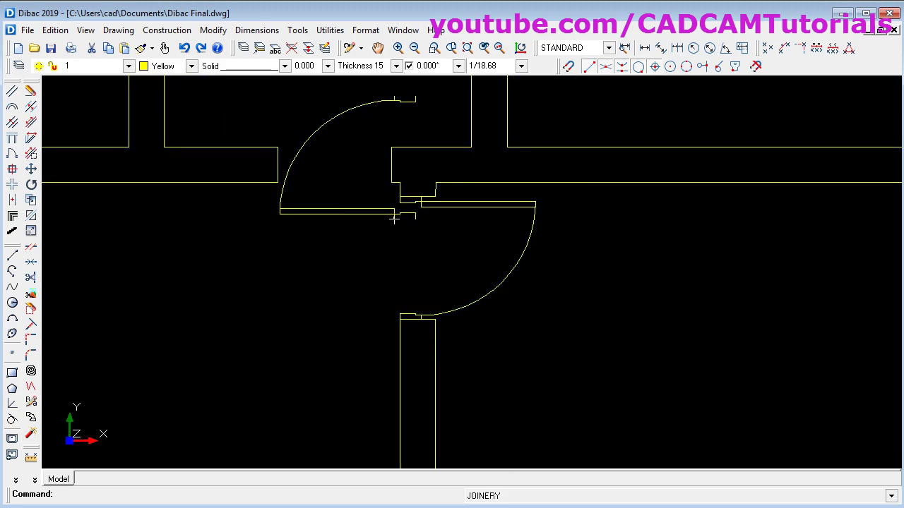
scroll(395, 219, "down", 3)
- Place single doors at the lower ends of both central hall side walls, swinging into the upper-right and upper-left rooms
middle_click_drag(485, 313, 475, 416)
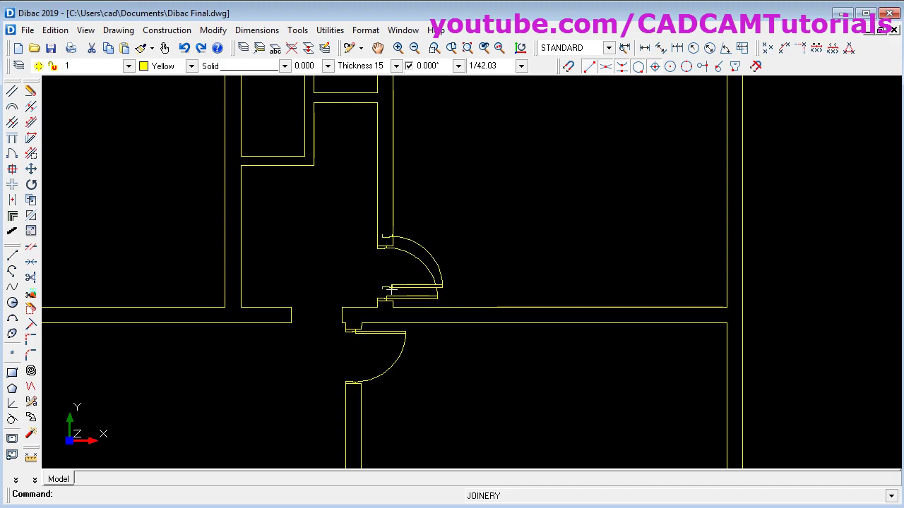
scroll(537, 233, "down", 1)
middle_click_drag(429, 346, 527, 402)
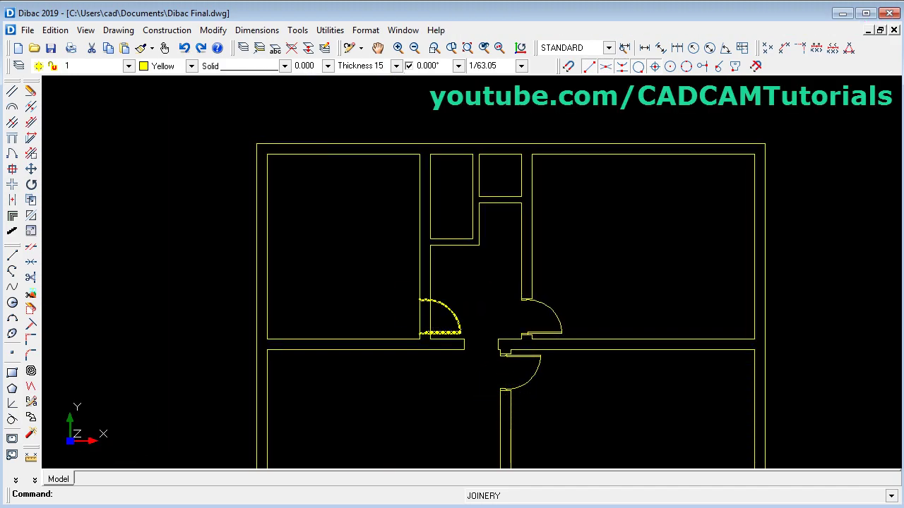
left_click(410, 332)
scroll(555, 187, "down", 1)
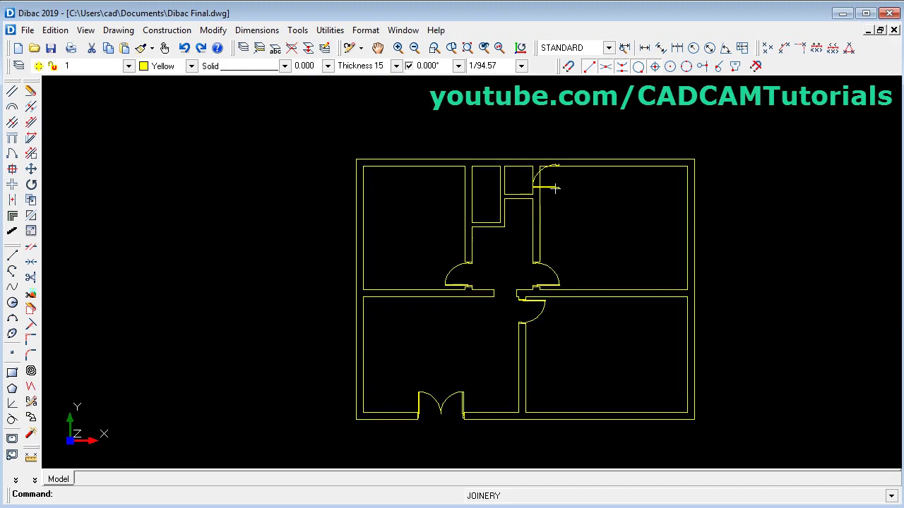
middle_click_drag(632, 327, 503, 373)
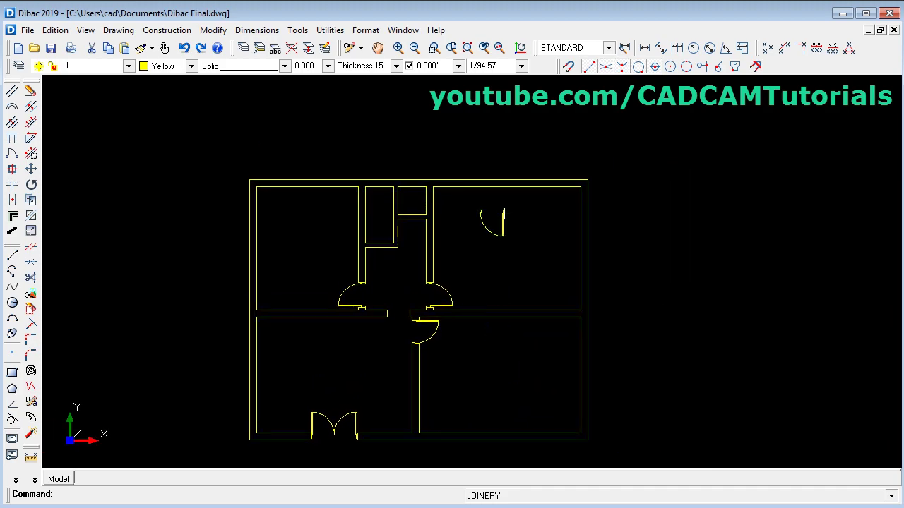
- Set up a single door with a 0.700 main slab width, keeping Exterior, and the Centered inside placement
scroll(503, 213, "up", 1)
scroll(363, 202, "up", 1)
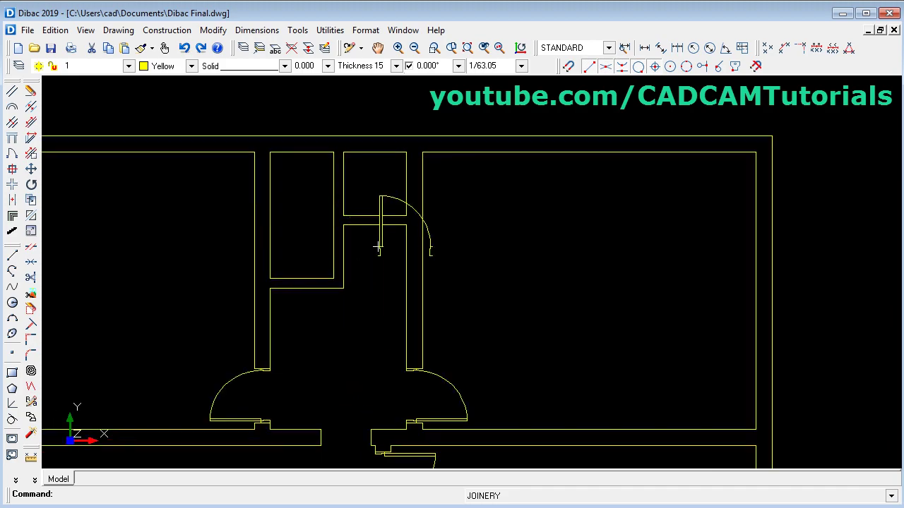
scroll(377, 248, "up", 1)
right_click(525, 234)
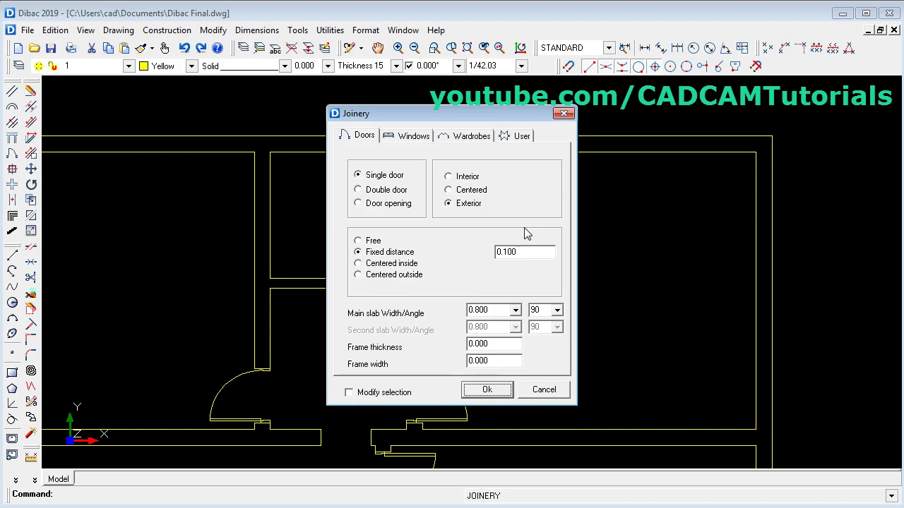
left_click(516, 311)
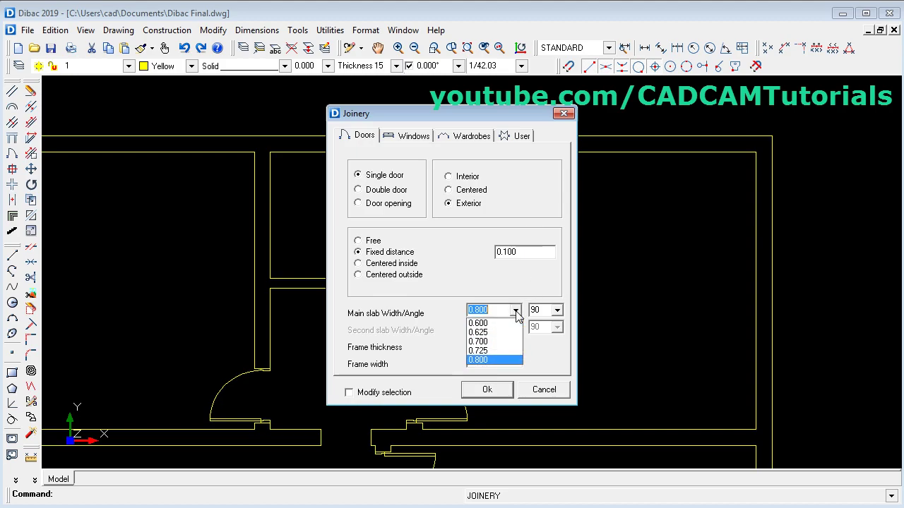
left_click(490, 343)
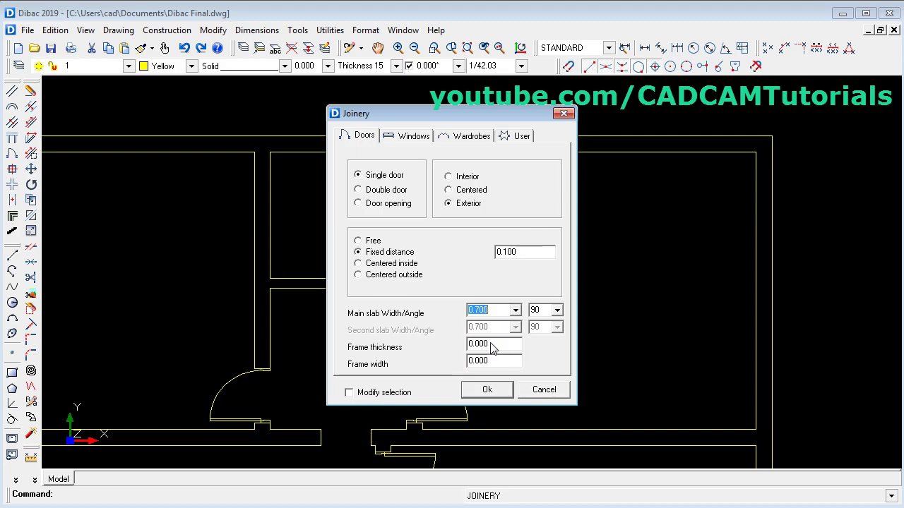
left_click(369, 264)
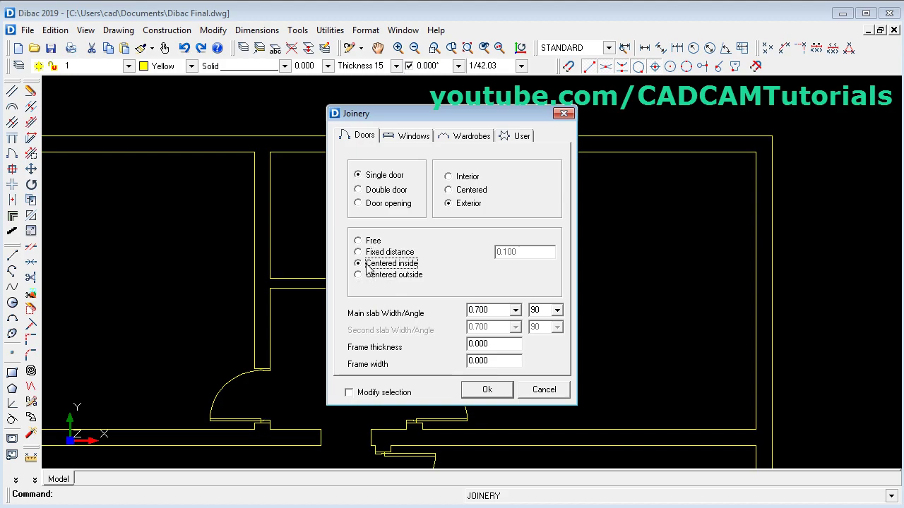
left_click(489, 390)
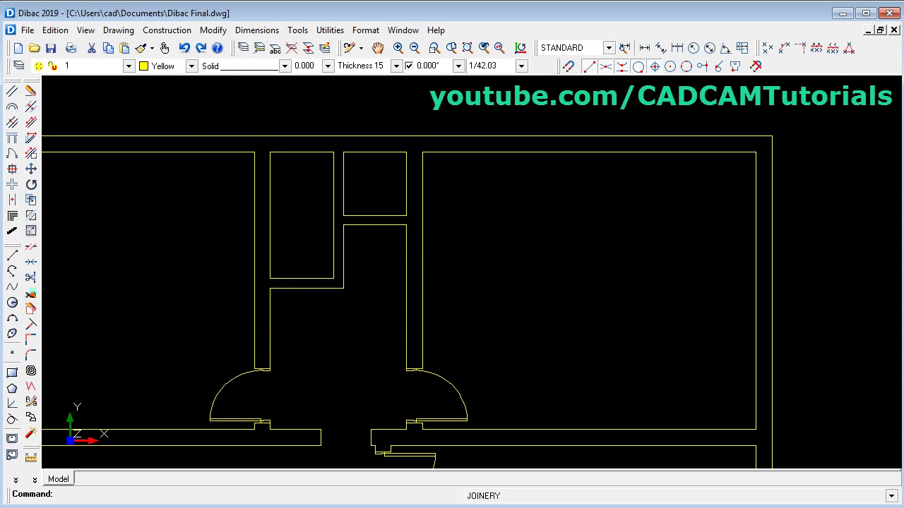
- Place single doors in the lower walls of the two small upper central rooms, each swinging into its room
left_click(322, 280)
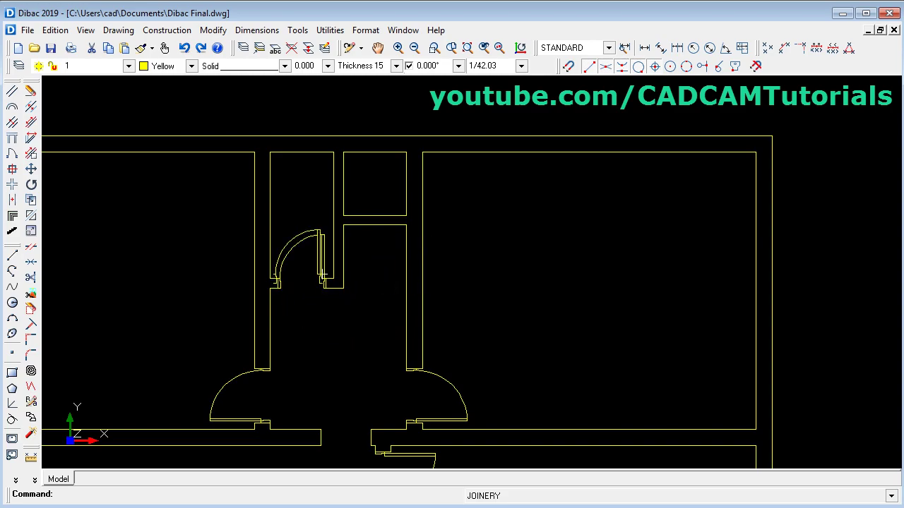
left_click(374, 222)
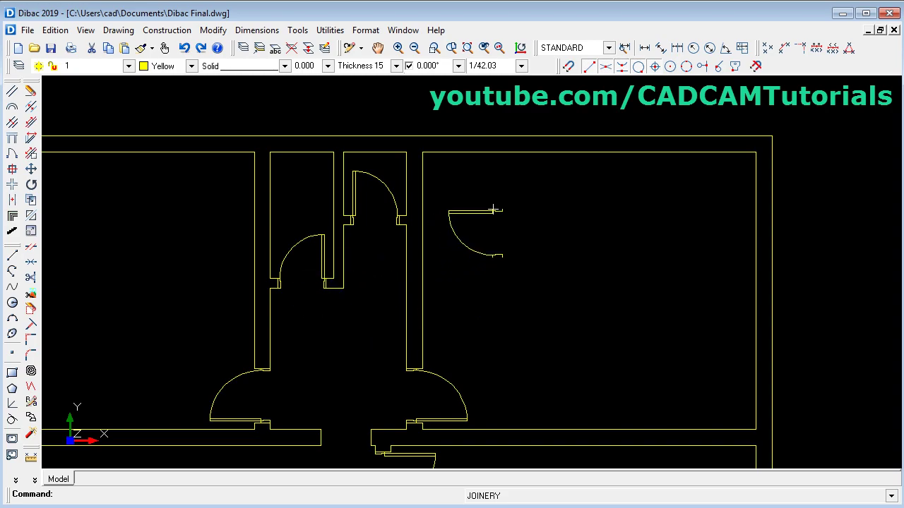
scroll(494, 206, "down", 2)
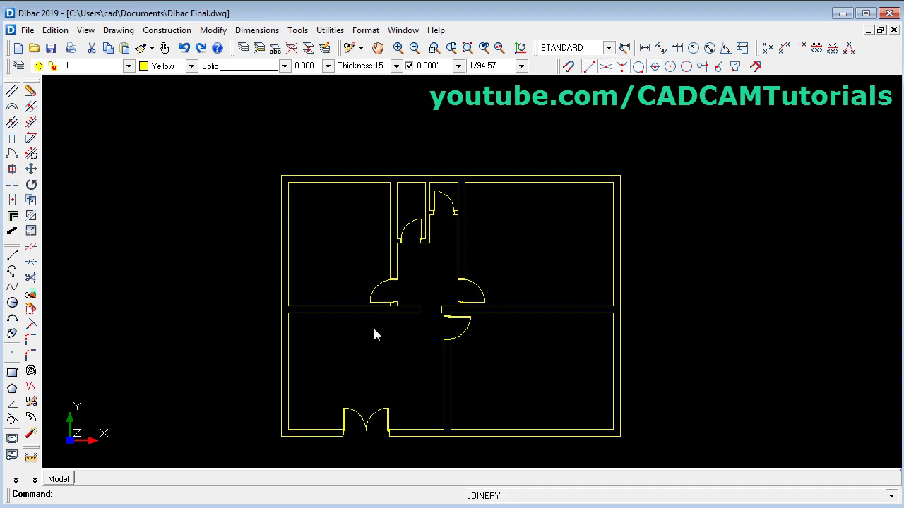
- Set the drawing colour to green and configure a window sill as Centered, with Centered inside placement and a length of 1.5
left_click(192, 66)
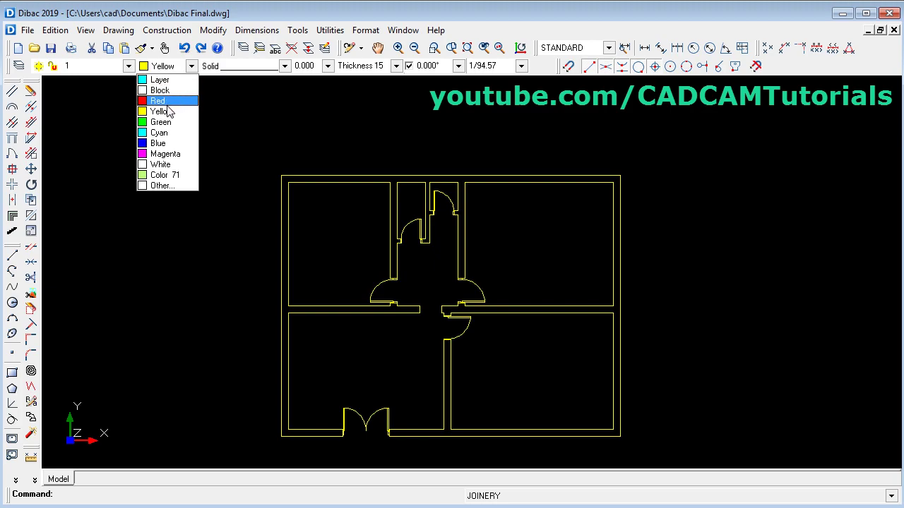
left_click(161, 122)
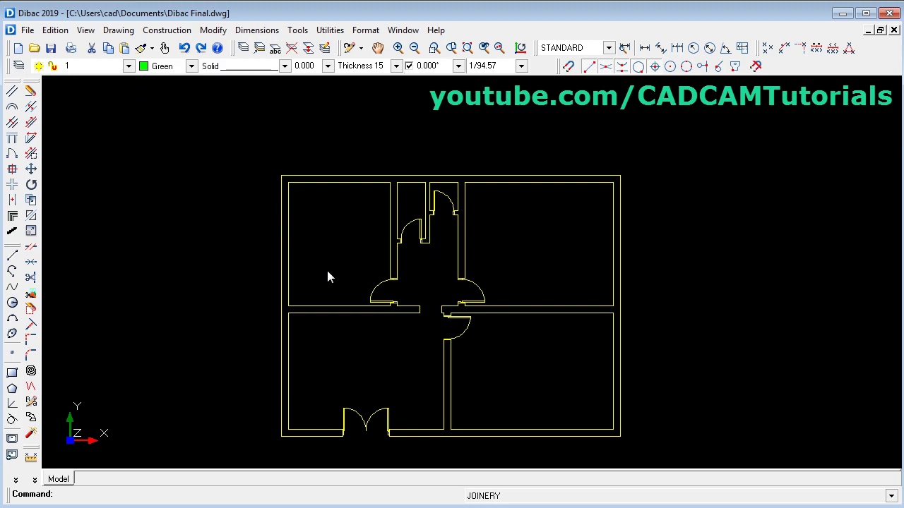
right_click(504, 249)
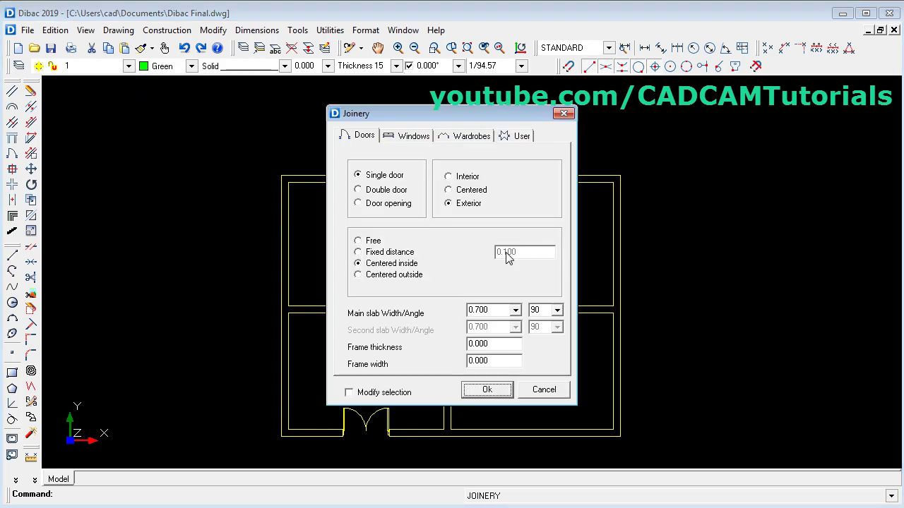
left_click(414, 139)
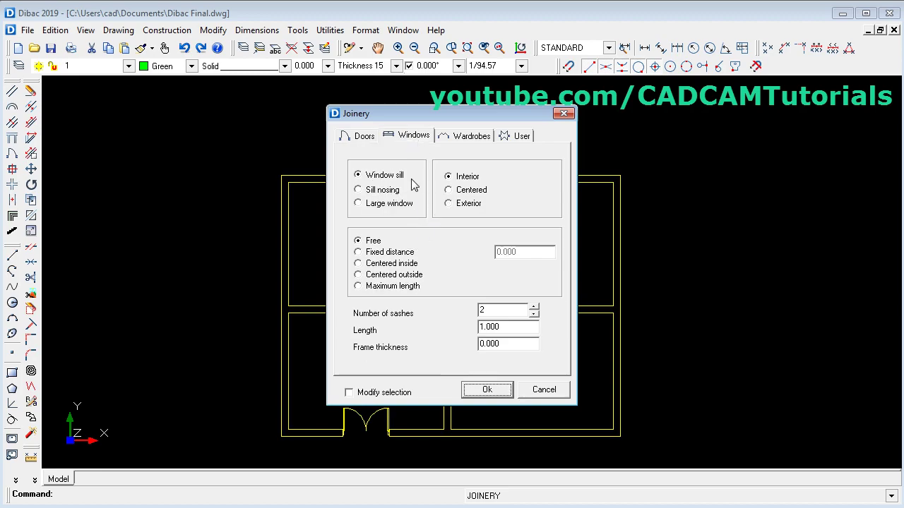
left_click(448, 191)
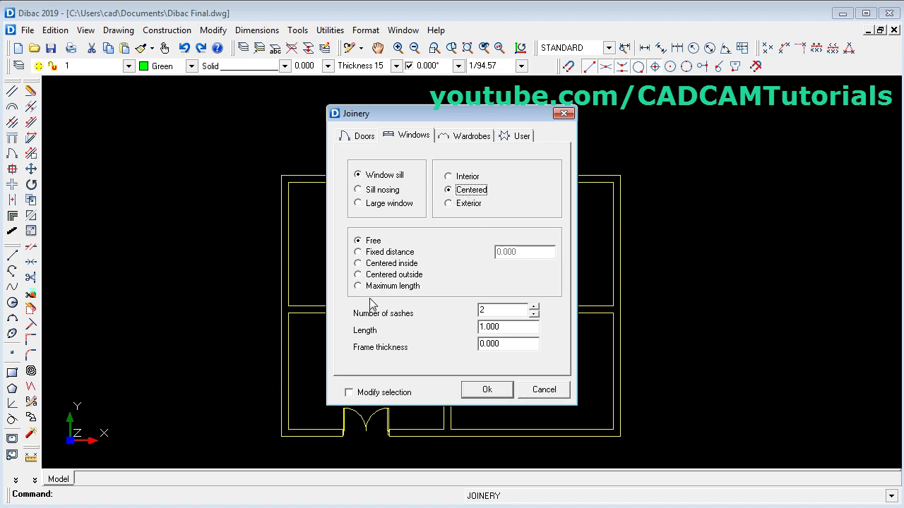
left_click(357, 264)
left_click_drag(506, 326, 423, 323)
type("1.5")
left_click(494, 397)
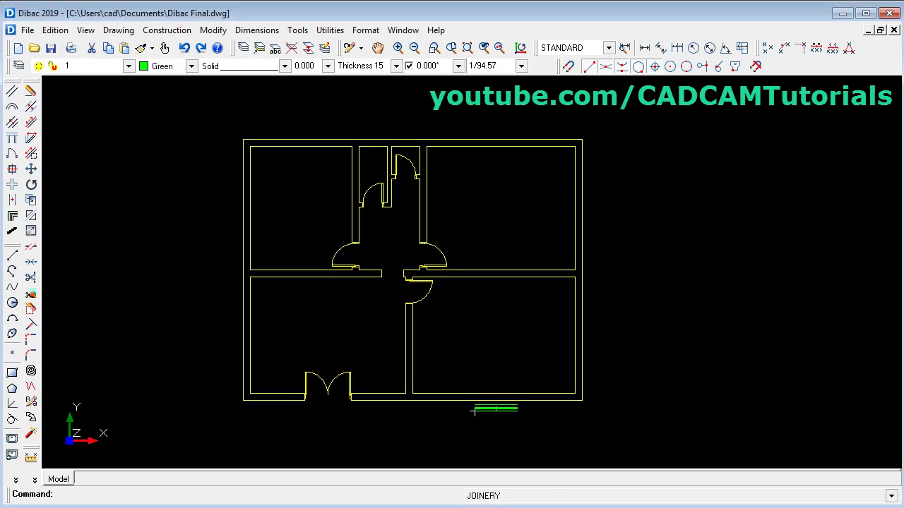
- Place windows in the bottom and right outer walls of the lower-right room
left_click(469, 400)
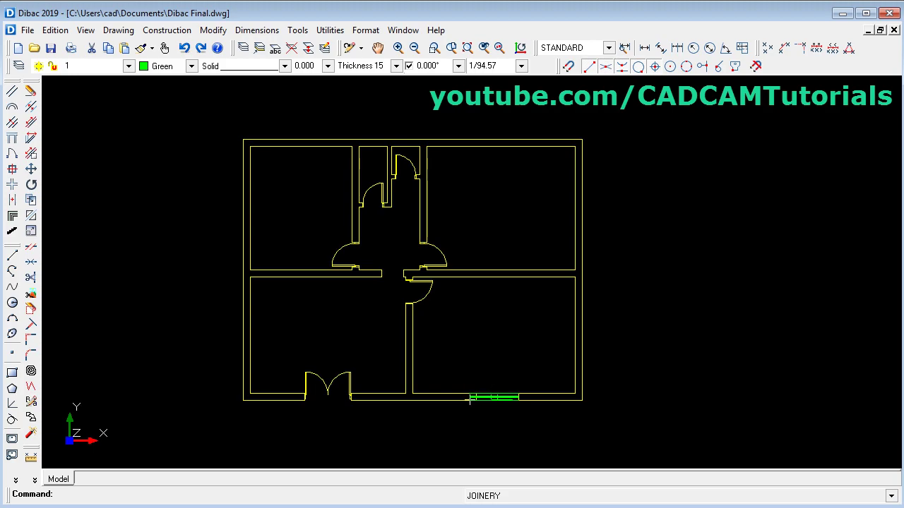
scroll(538, 408, "up", 4)
left_click(638, 270)
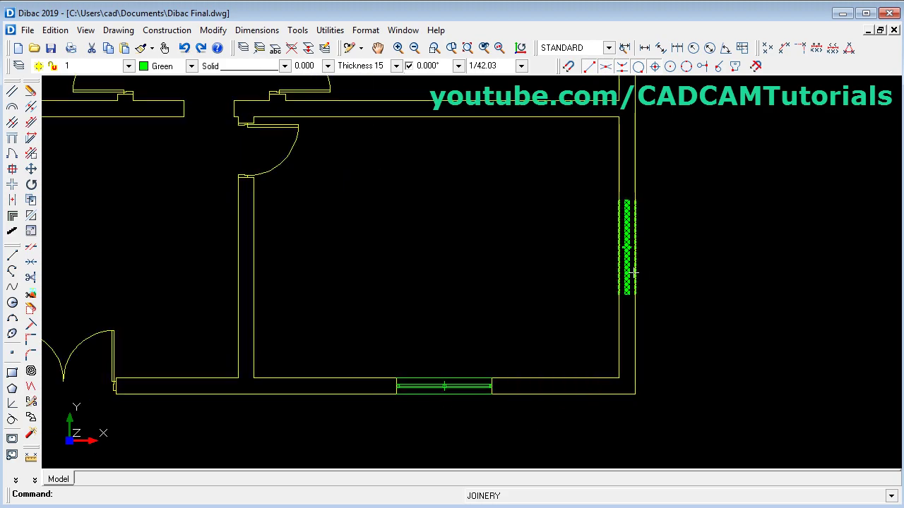
scroll(642, 311, "down", 3)
middle_click_drag(694, 272, 662, 304)
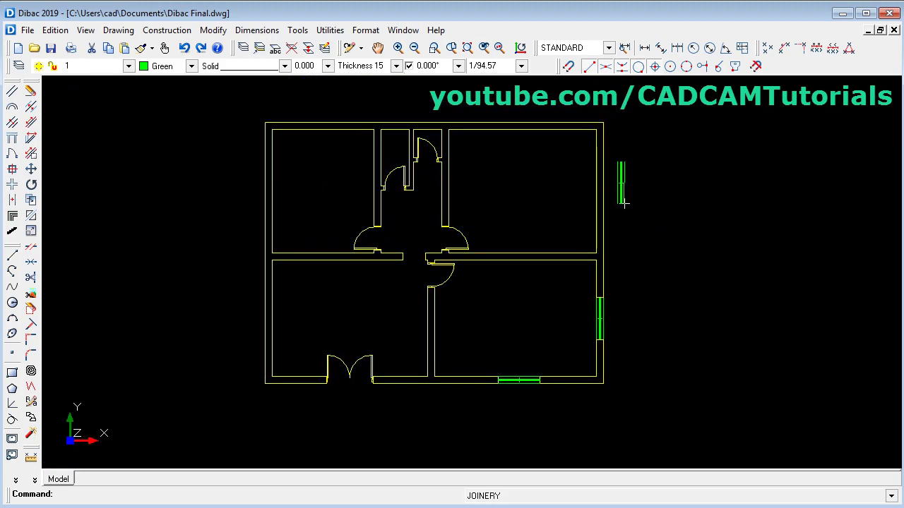
- Place windows in the outer walls of both upper corner rooms and in the lower-left room's left wall, then finish window placement
left_click(600, 188)
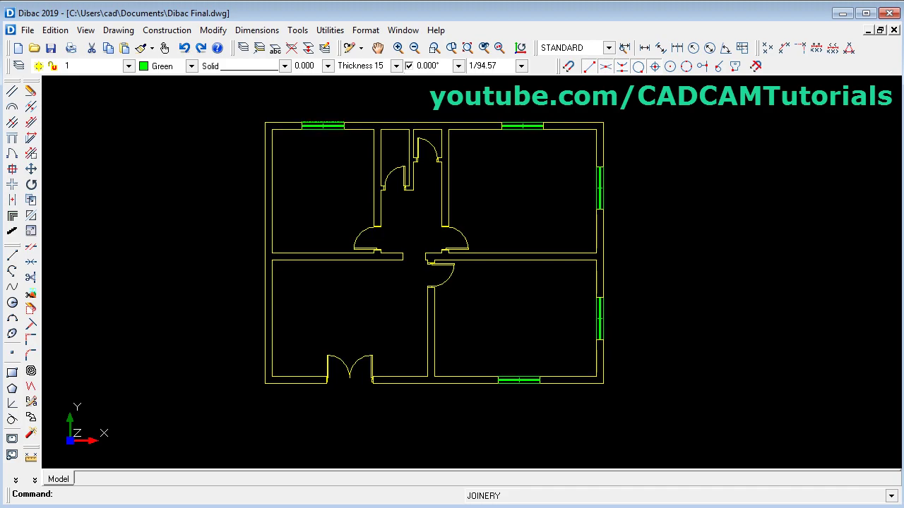
scroll(228, 177, "up", 5)
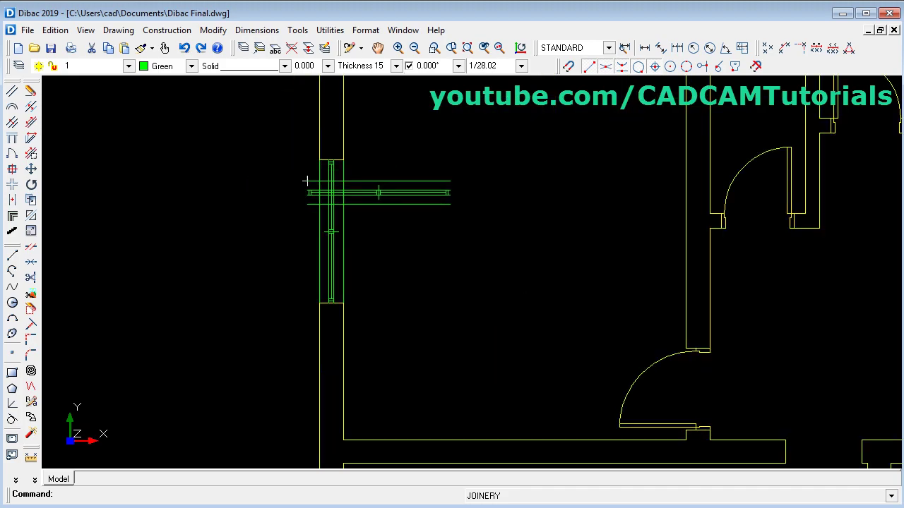
scroll(313, 181, "down", 2)
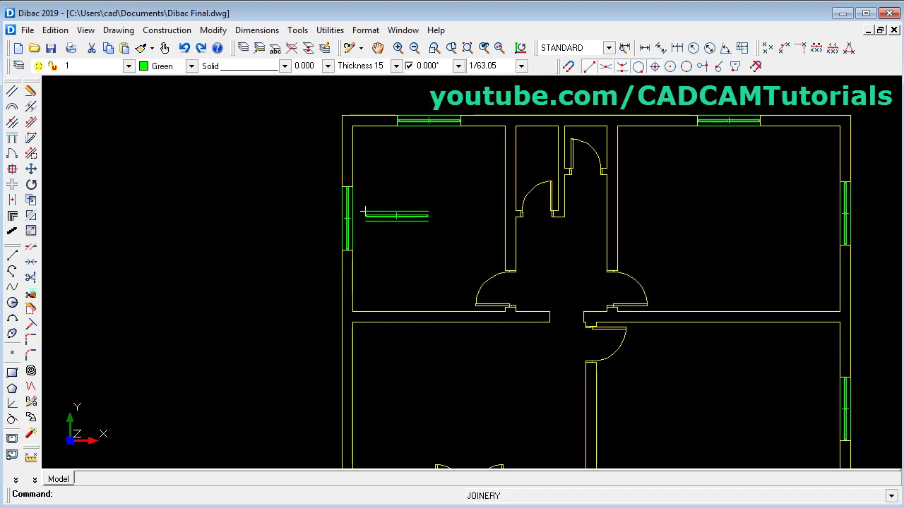
scroll(354, 209, "down", 2)
middle_click_drag(410, 235, 327, 202)
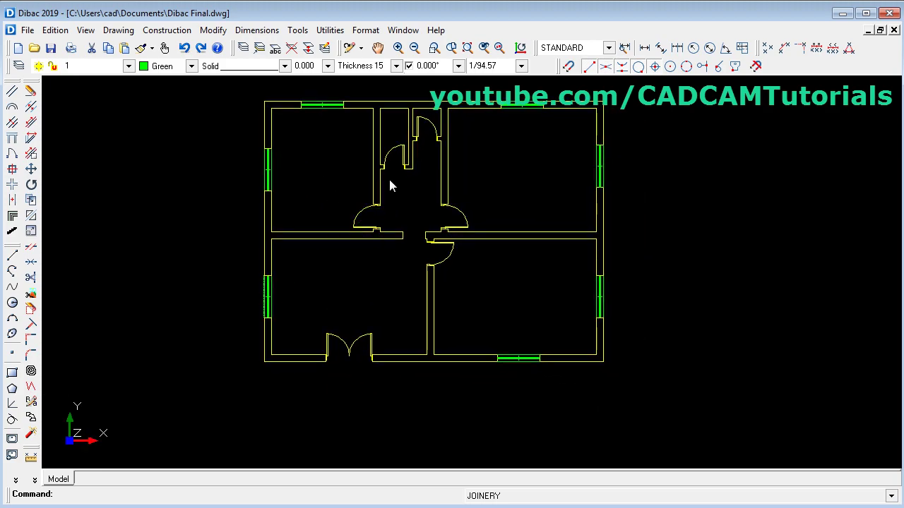
scroll(544, 302, "up", 3)
scroll(549, 306, "down", 2)
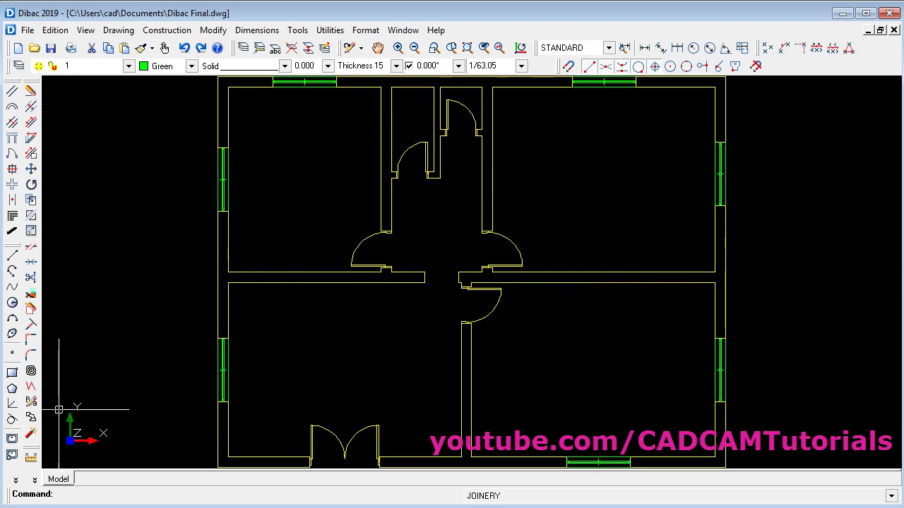
- Load the bed block B-135-1.VDI from Objet2d > FURNITURE > BEDS for insertion at scale 1.000
left_click(13, 439)
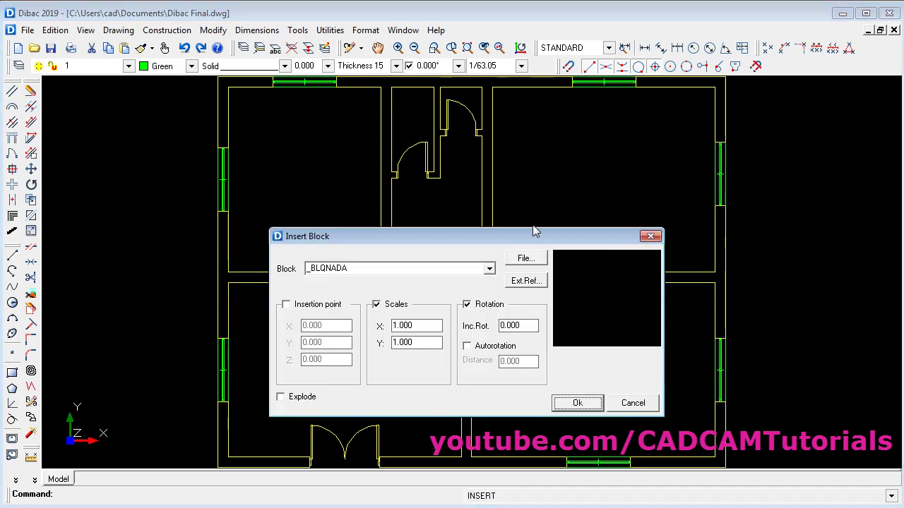
left_click_drag(533, 228, 533, 167)
left_click(527, 192)
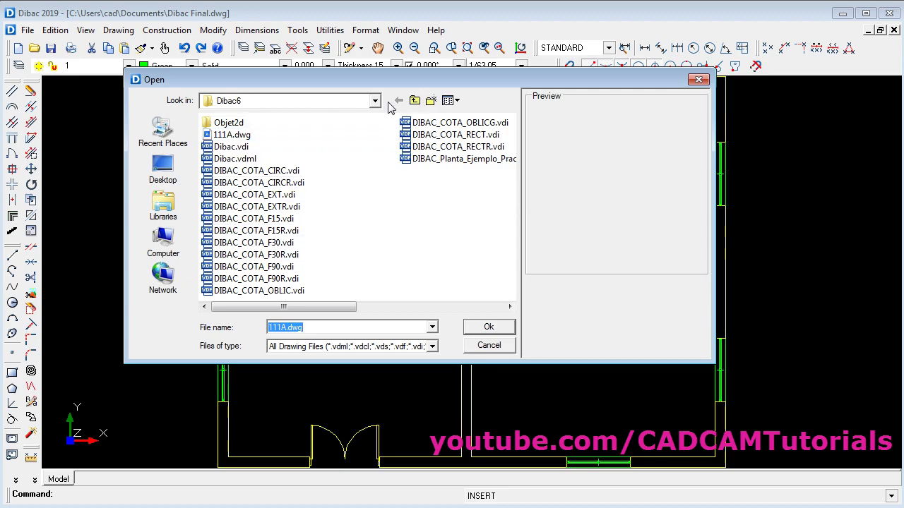
double_click(239, 126)
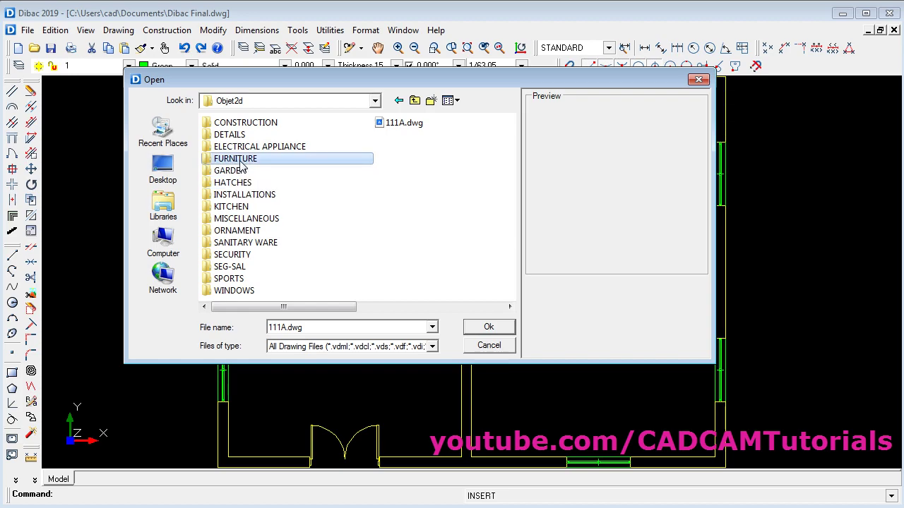
double_click(240, 161)
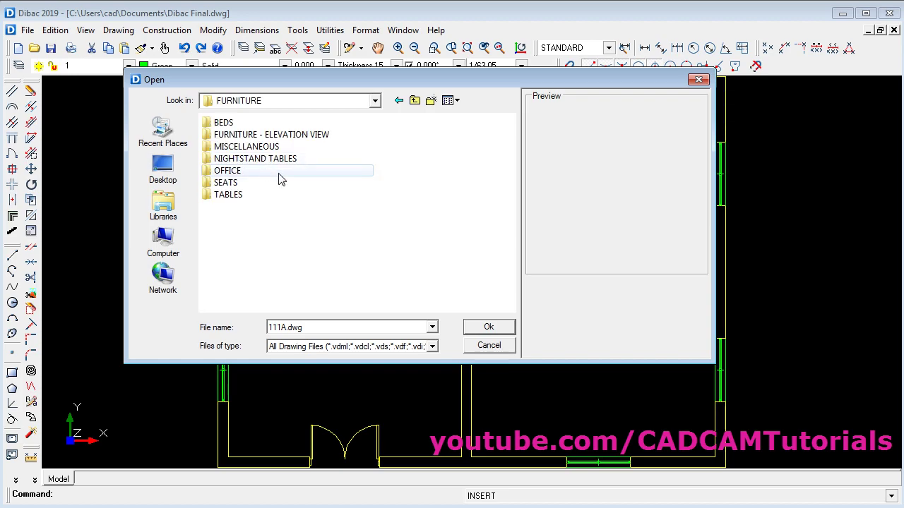
double_click(226, 124)
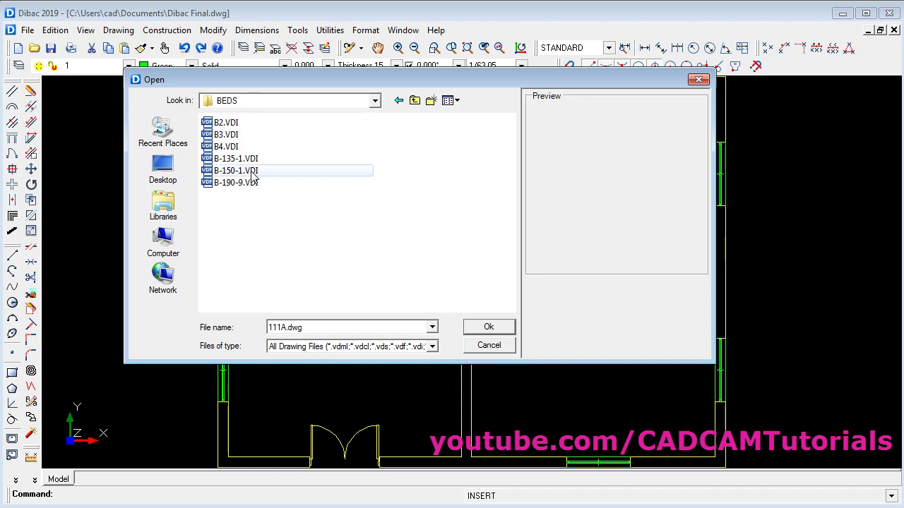
left_click(240, 160)
left_click(226, 122)
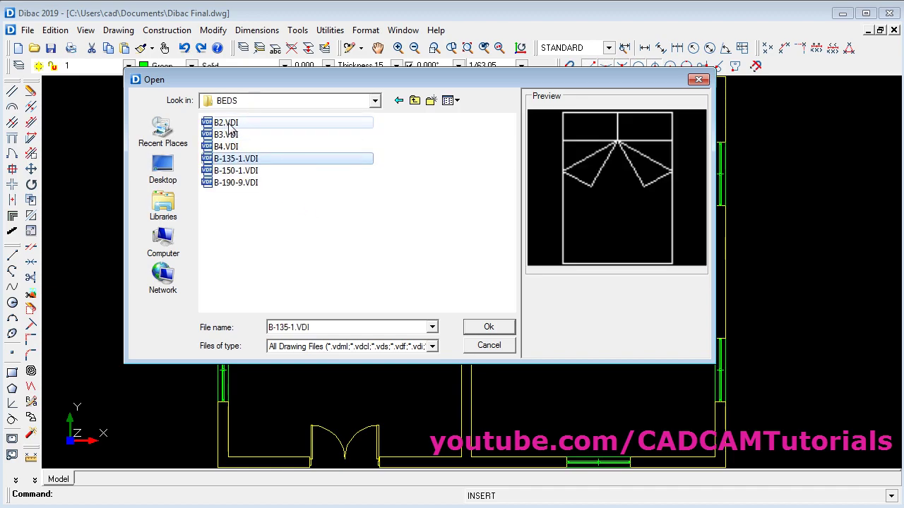
left_click(239, 160)
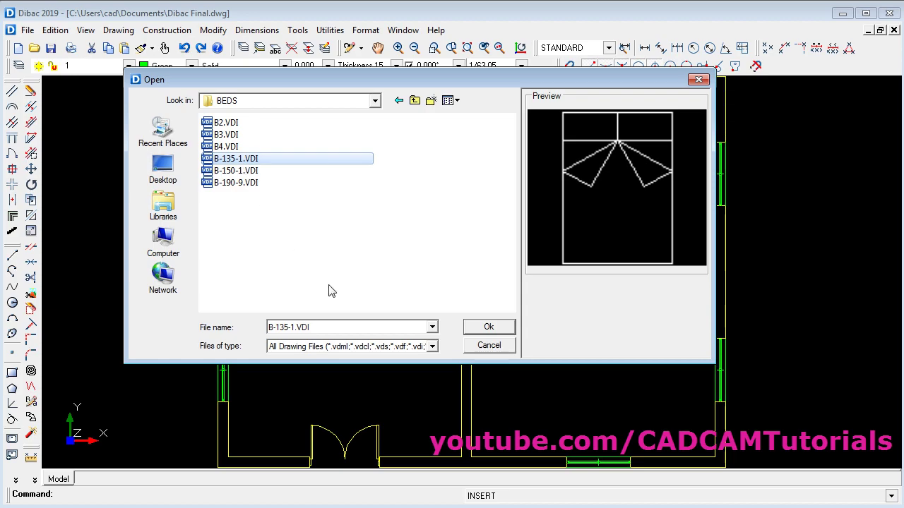
left_click(488, 328)
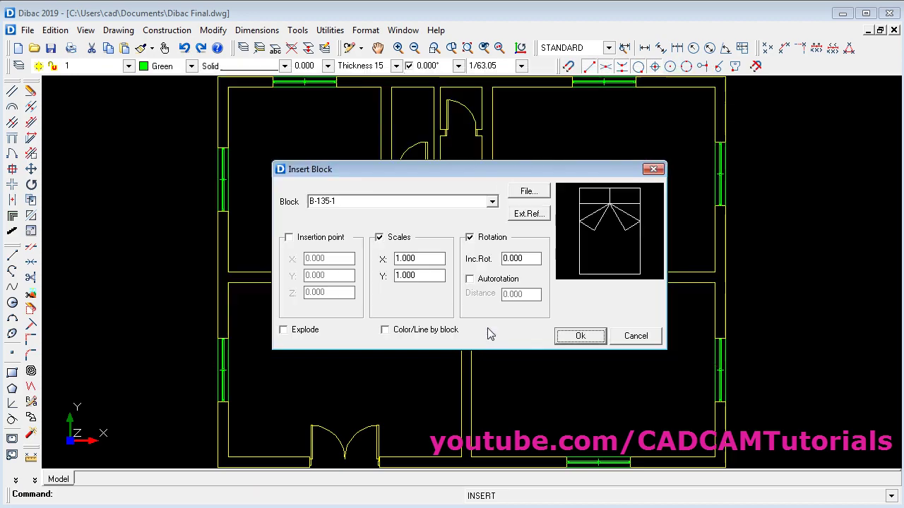
left_click(589, 342)
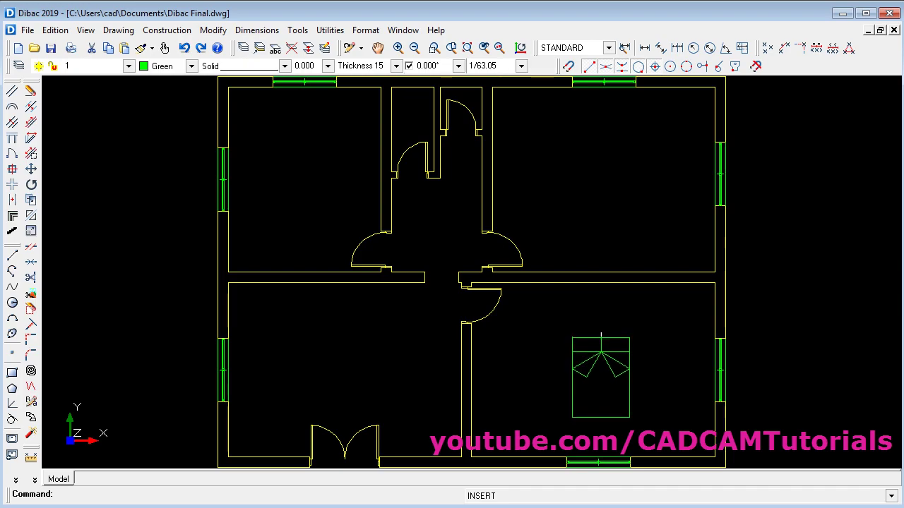
- Rotate the bed so its head faces right and place it against the middle of the lower-right room's right wall
key("space")
key("space")
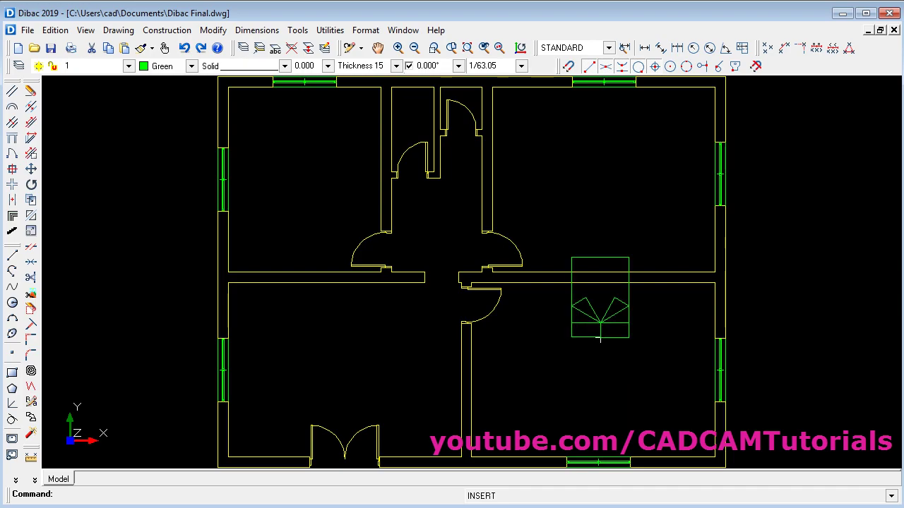
key("space")
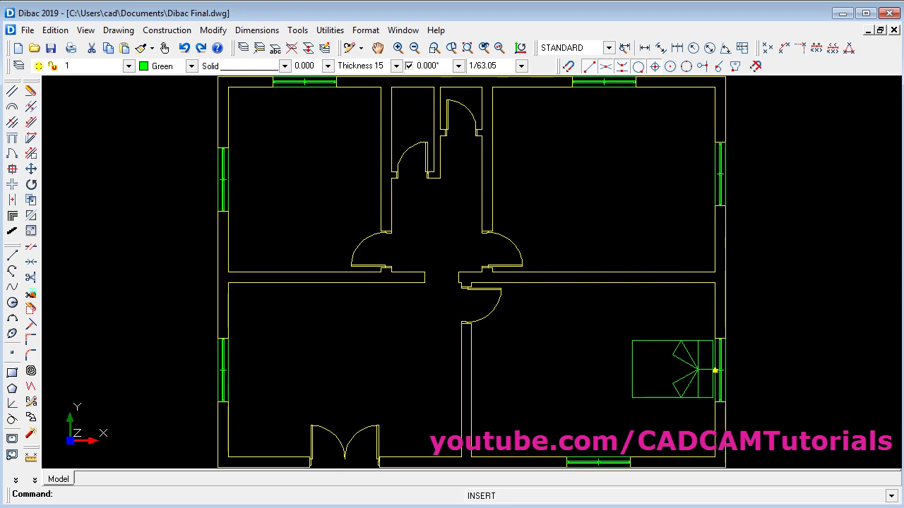
left_click(715, 370)
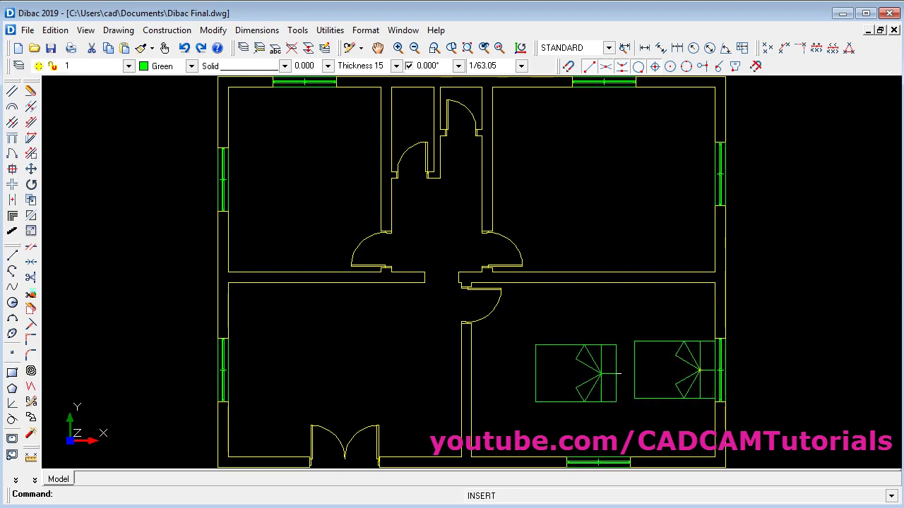
- Place a second bed in the upper-left room with its head against the upper wall, centred on the window
middle_click_drag(578, 374, 602, 374)
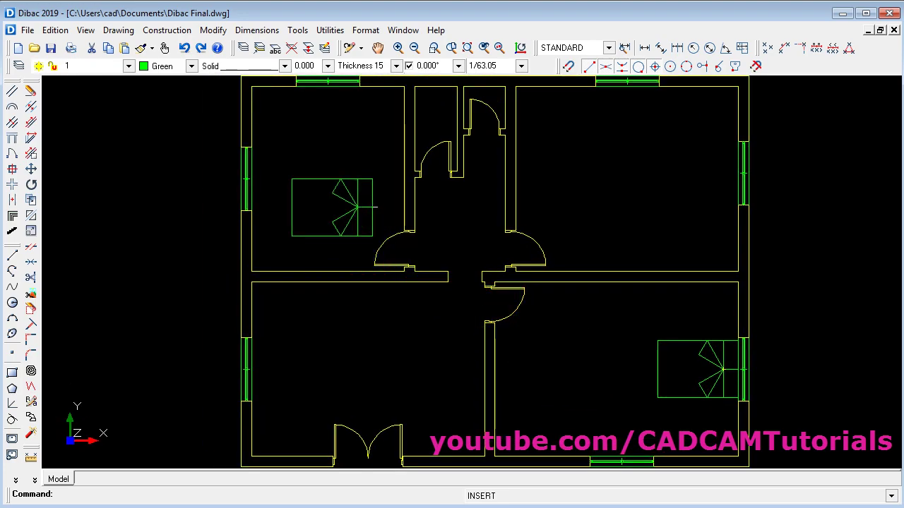
middle_click_drag(375, 168, 402, 209)
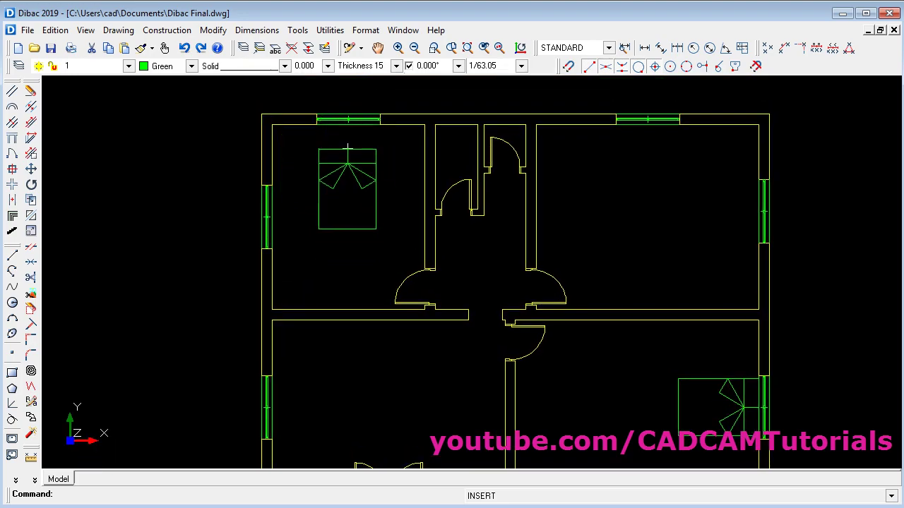
left_click(348, 125)
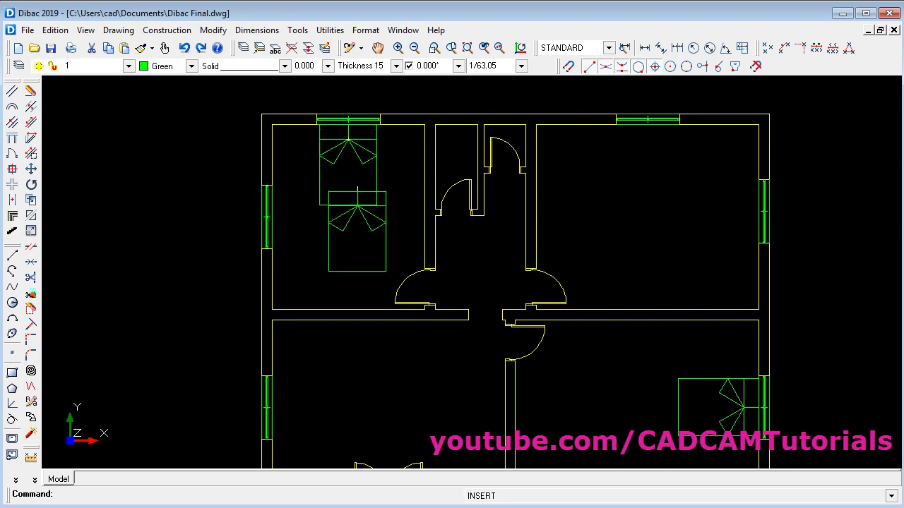
- Scale up the lower-right room's bed from the midpoint of its head edge until it is clearly wider than the adjacent window
scroll(348, 156, "down", 2)
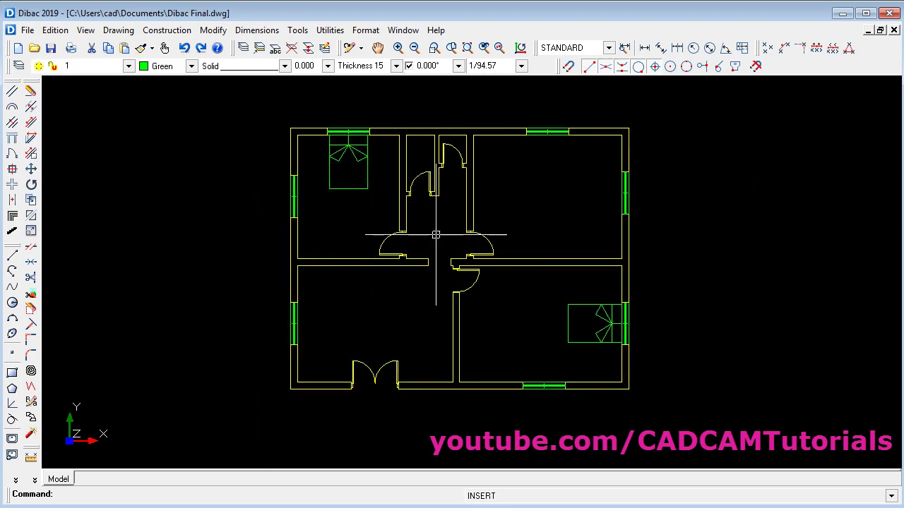
middle_click_drag(436, 243, 370, 251)
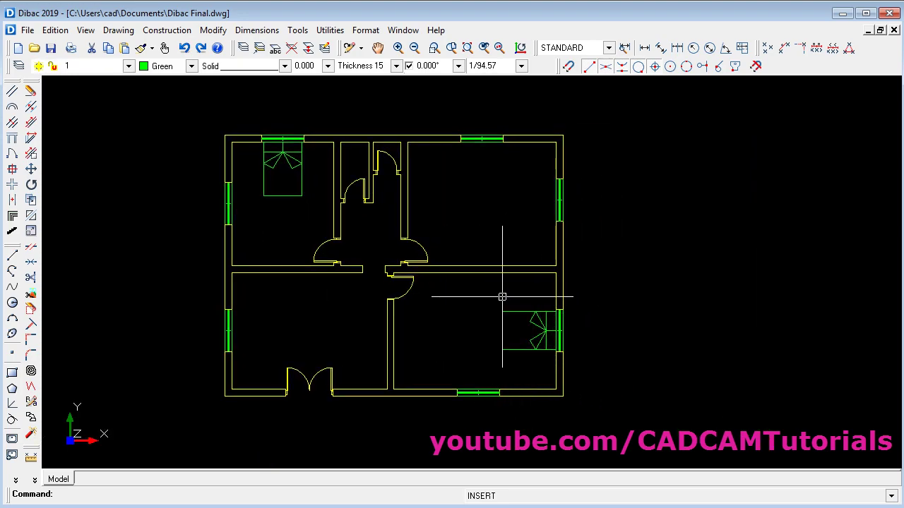
left_click(531, 337)
scroll(533, 339, "up", 1)
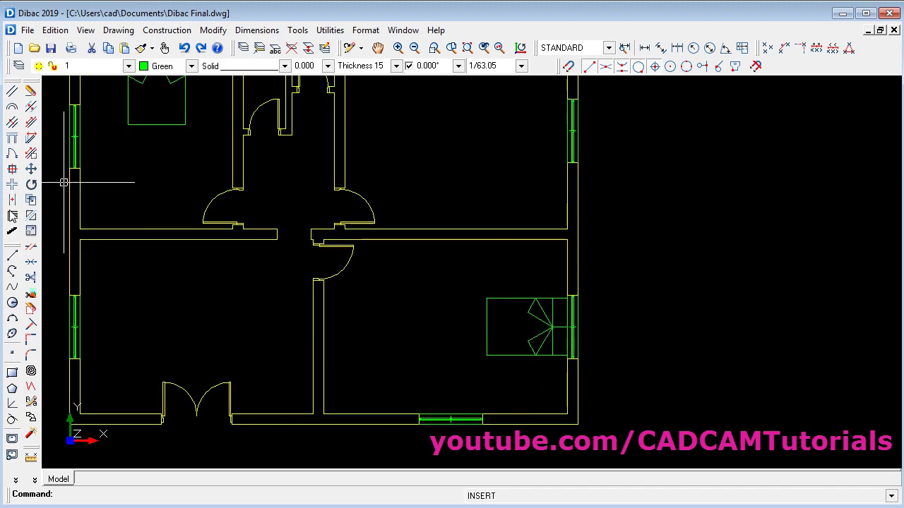
left_click(31, 232)
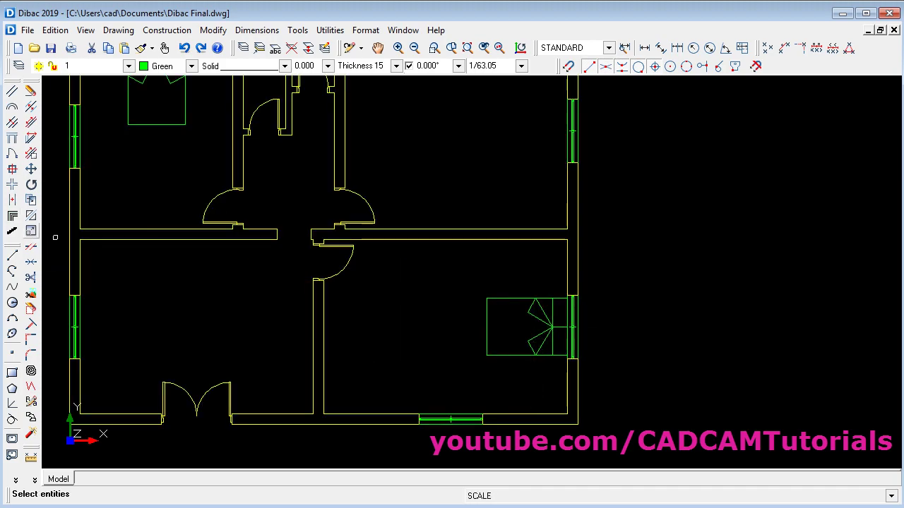
left_click(538, 355)
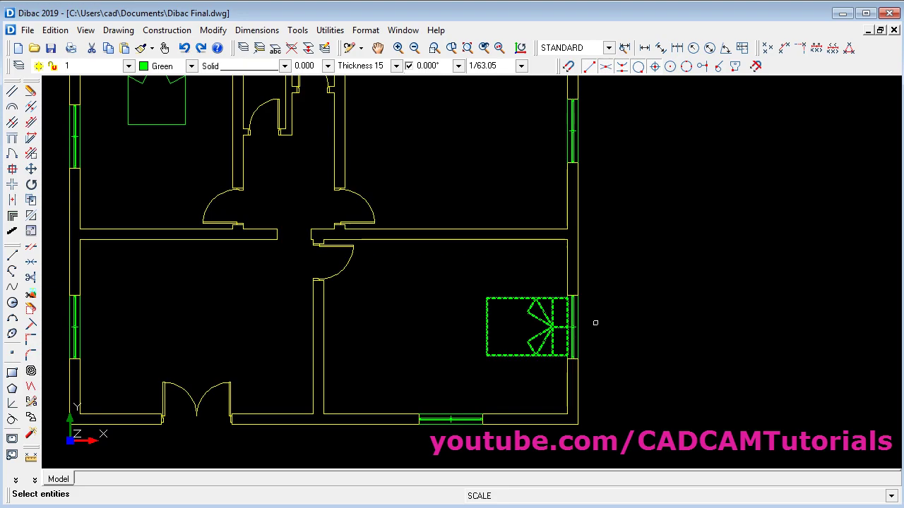
right_click(600, 325)
scroll(601, 327, "up", 3)
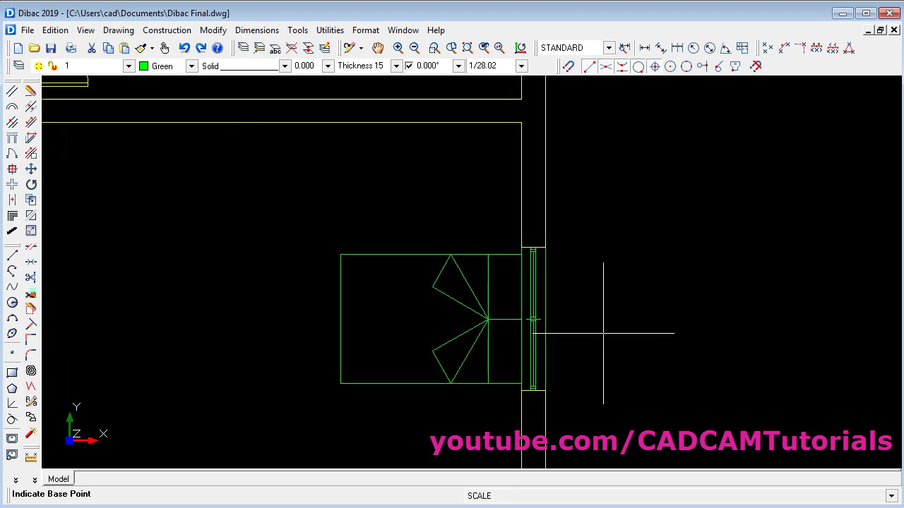
left_click(522, 323)
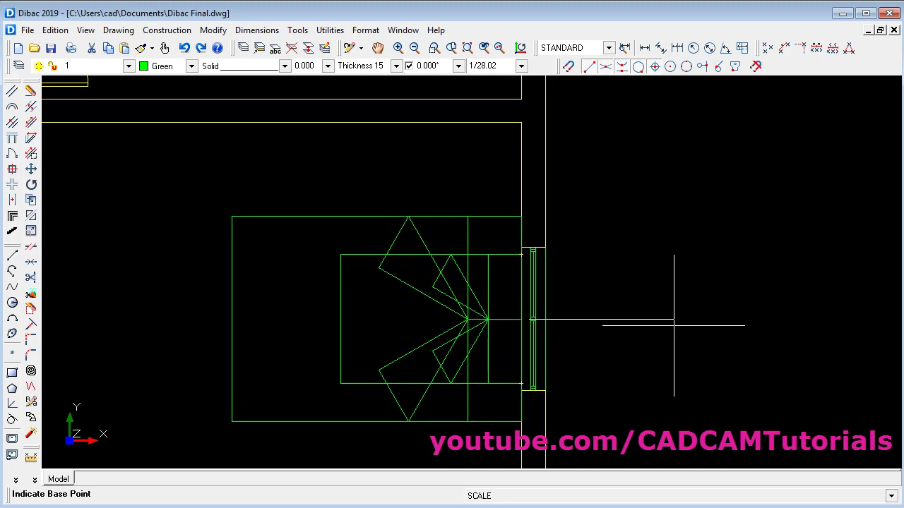
scroll(675, 326, "down", 3)
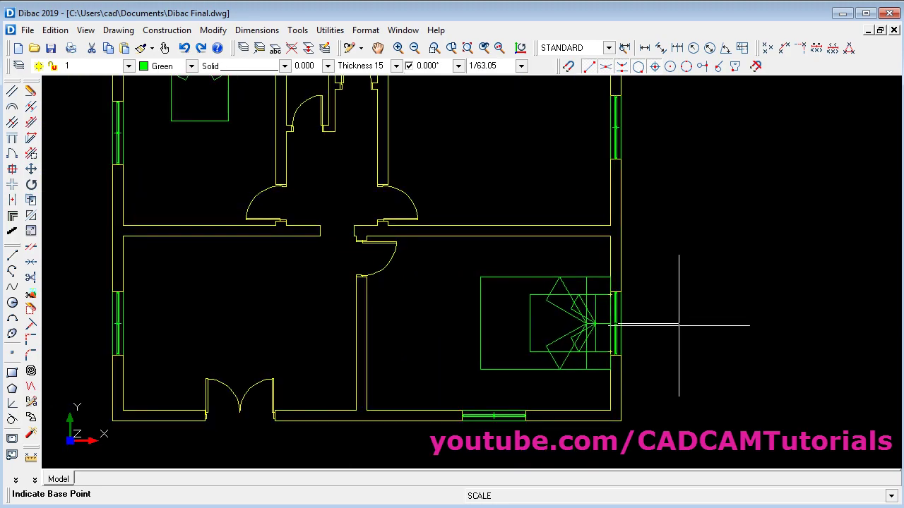
key("Escape")
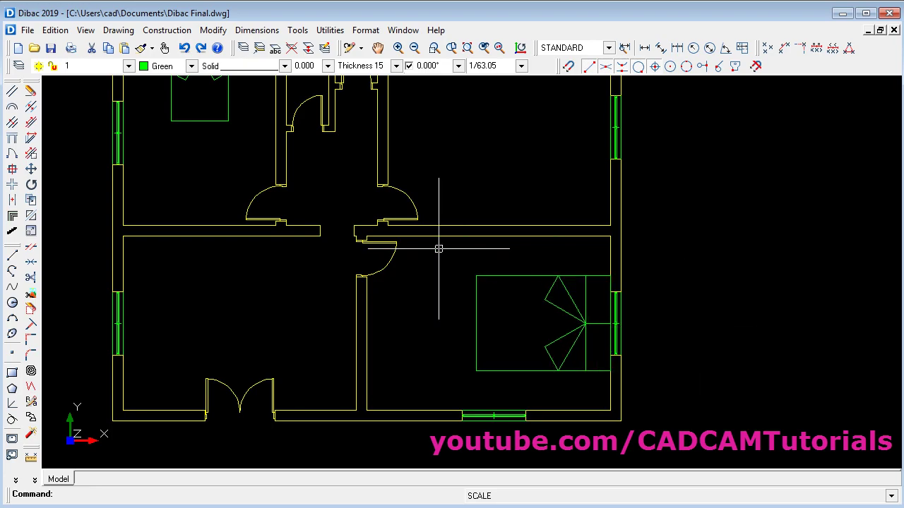
- Scale up the upper-left room's bed from the midpoint of its head edge until it is slightly wider than the window
middle_click_drag(454, 273, 567, 405)
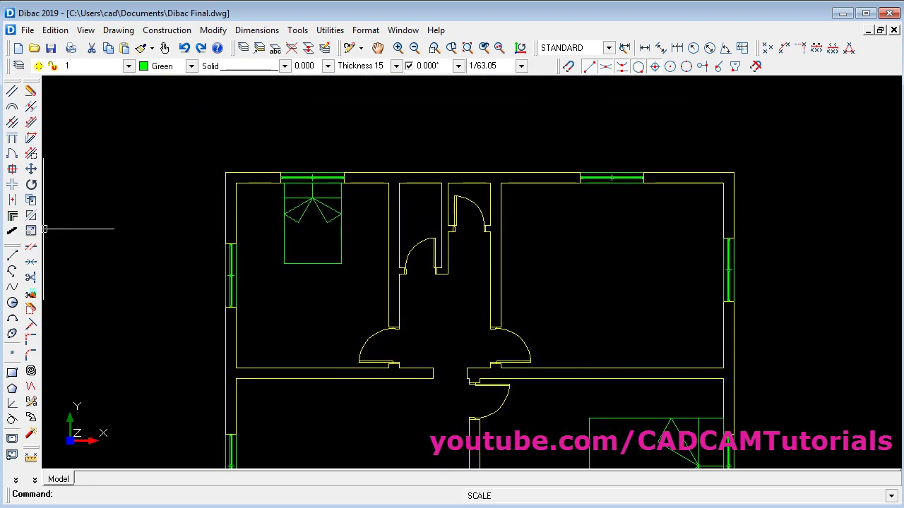
left_click(32, 232)
left_click(322, 265)
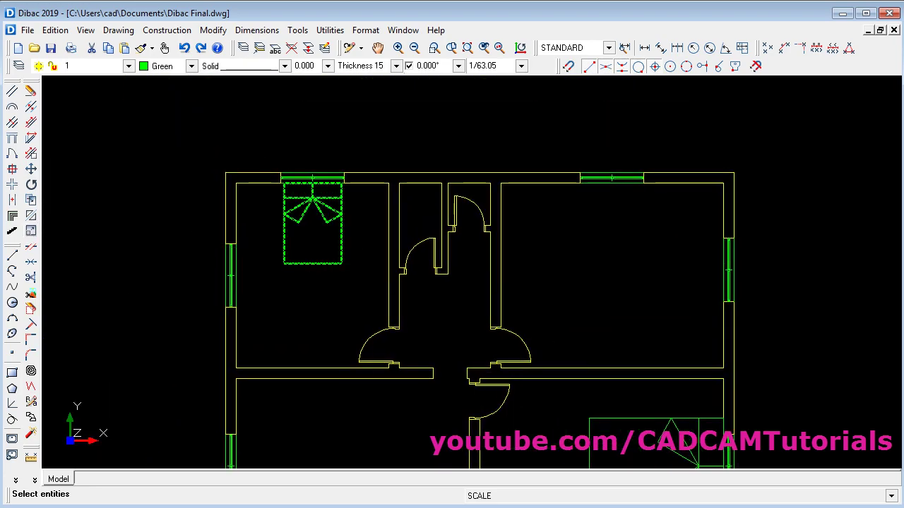
right_click(295, 181)
scroll(313, 195, "up", 5)
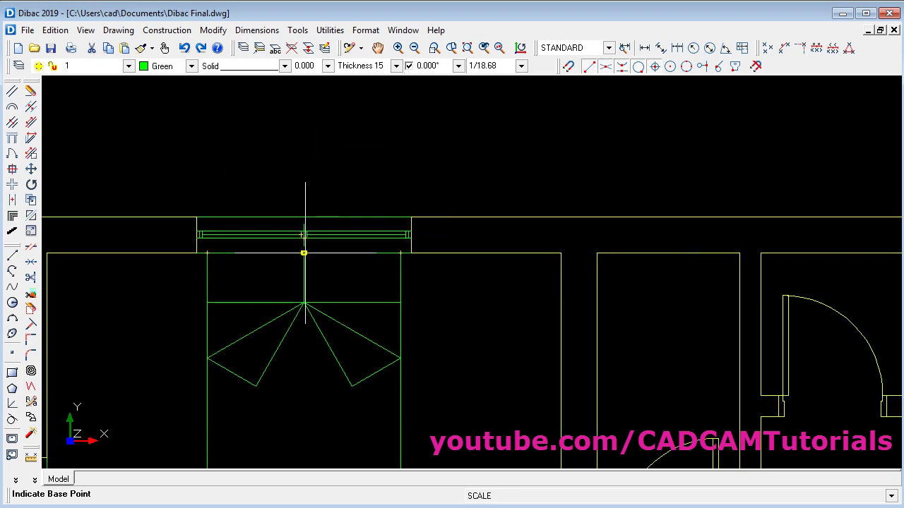
scroll(314, 211, "down", 5)
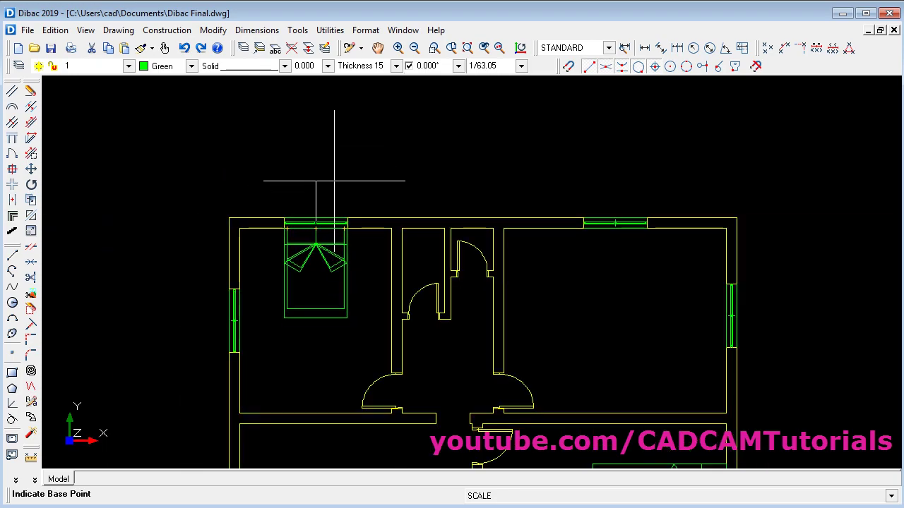
key("Escape")
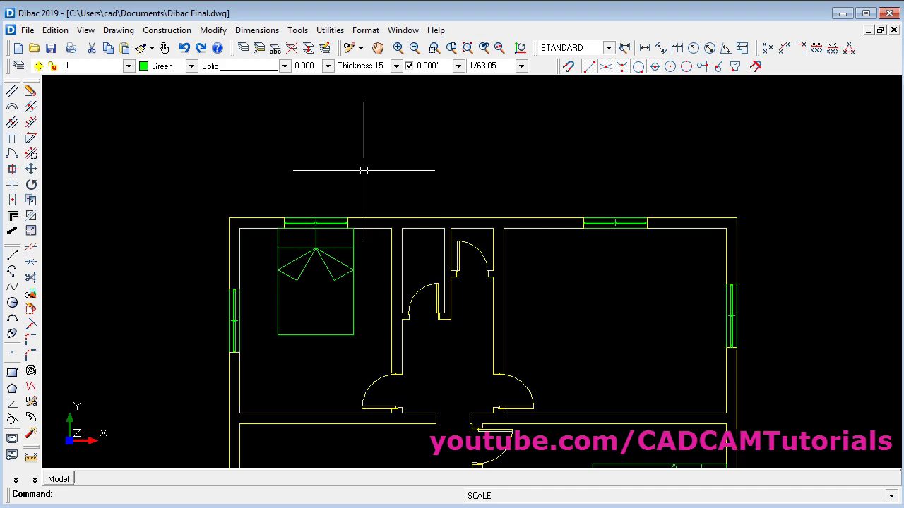
- Set the current colour to Cyan and place the text LIVING ROOM in the middle of the lower-left room
scroll(363, 169, "down", 2)
scroll(496, 264, "up", 2)
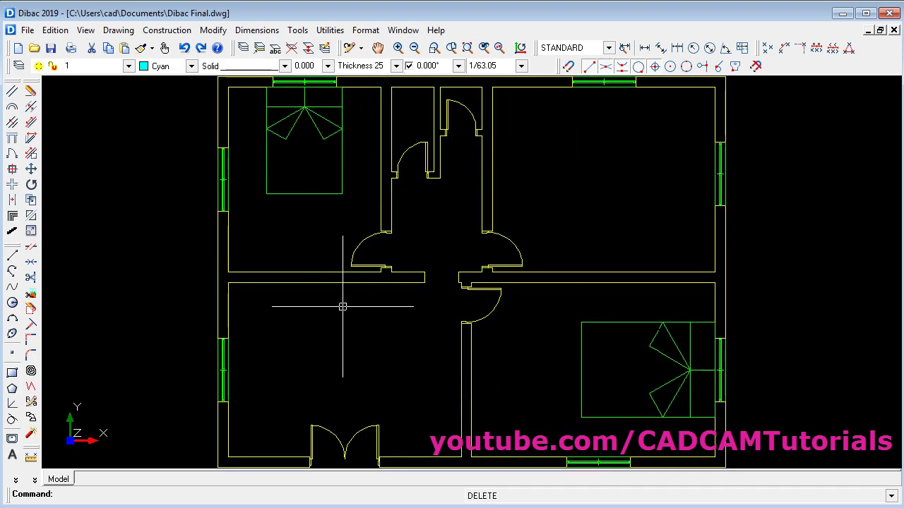
left_click(191, 66)
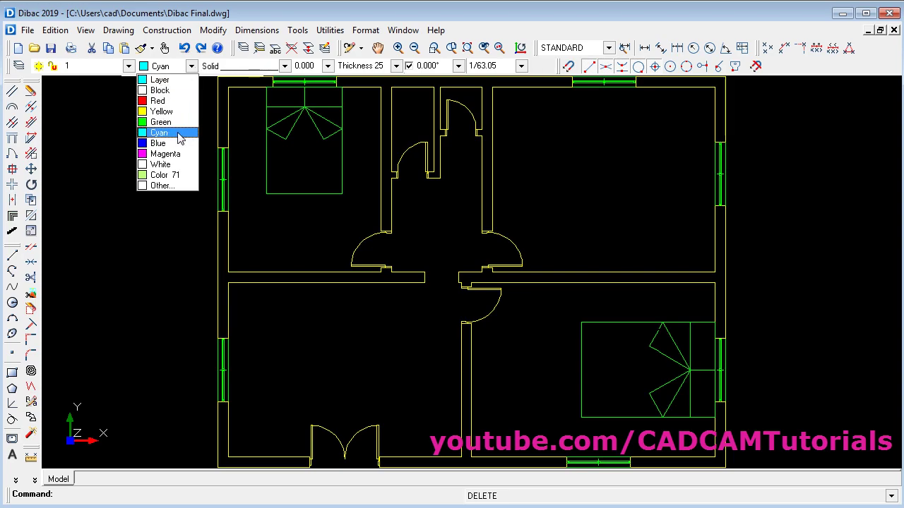
left_click(169, 133)
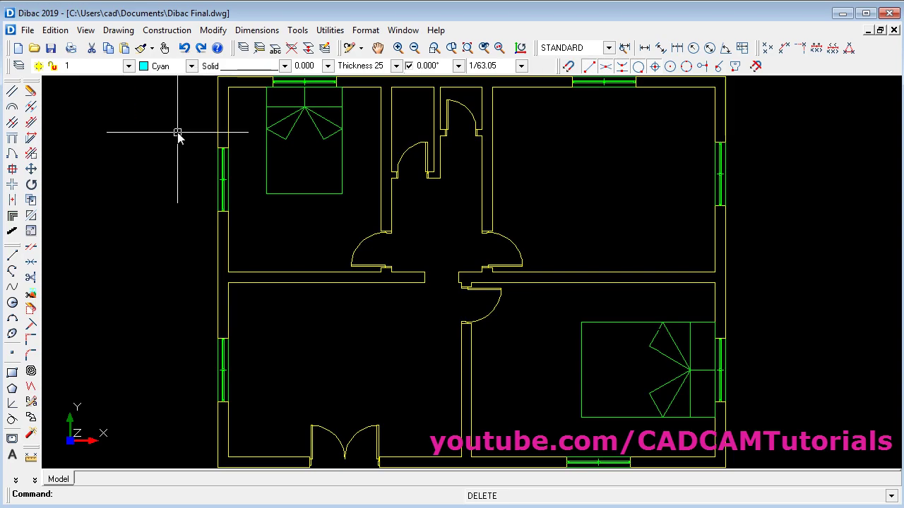
left_click(13, 457)
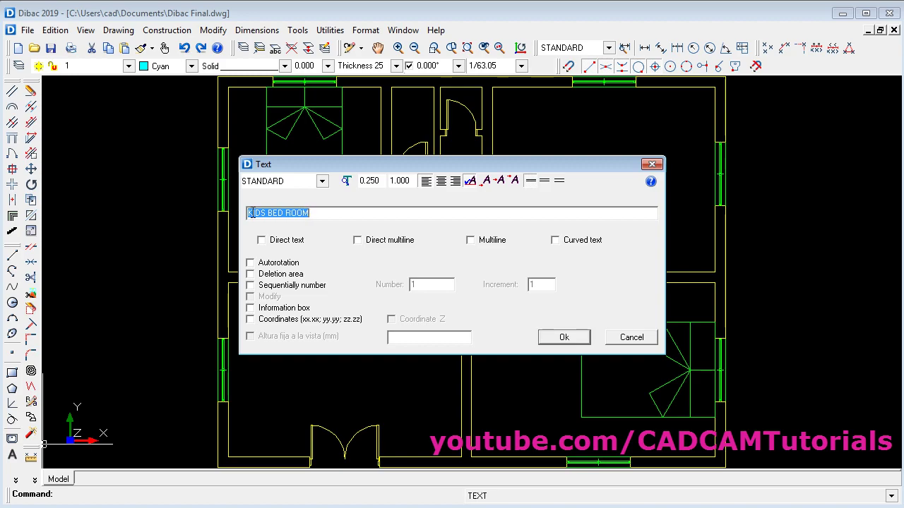
type("LIVING")
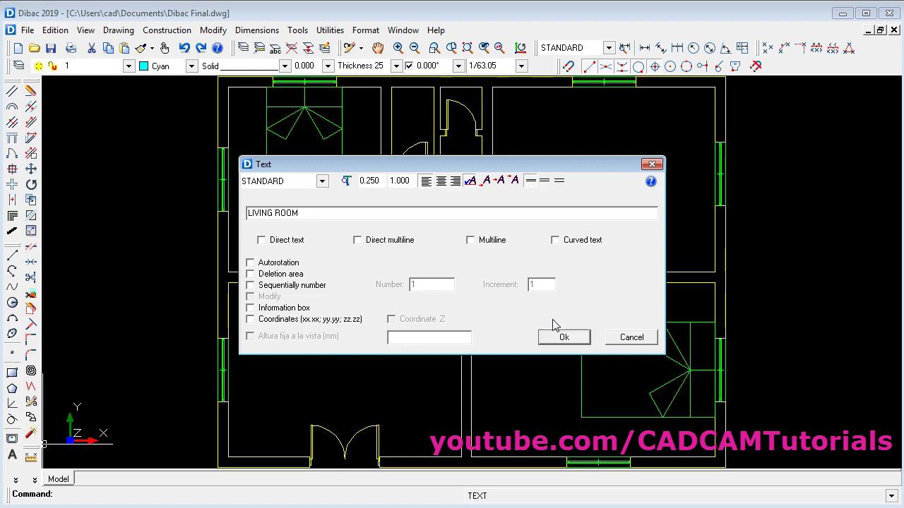
left_click(564, 337)
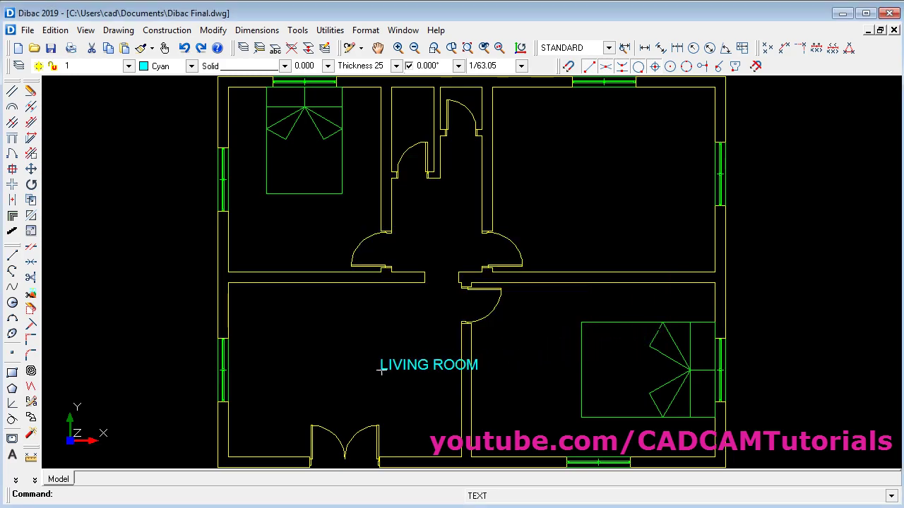
left_click(295, 369)
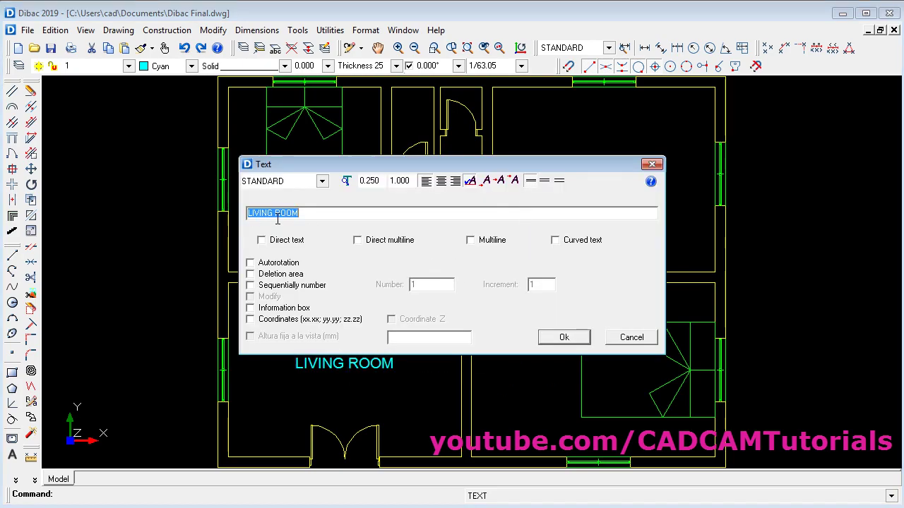
- Place the text KID BED ROOM below the upper-left room's bed and KITCHEN in the middle of the upper-right room
type("KID BED")
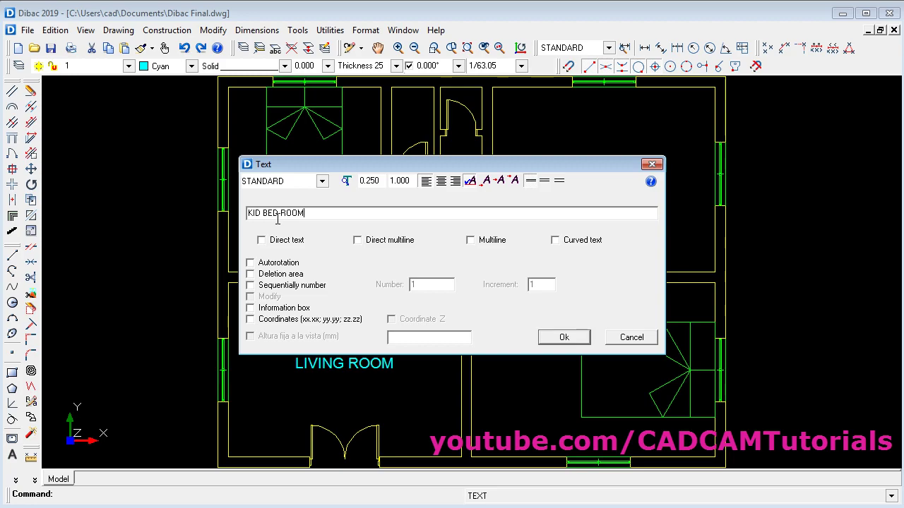
left_click(570, 343)
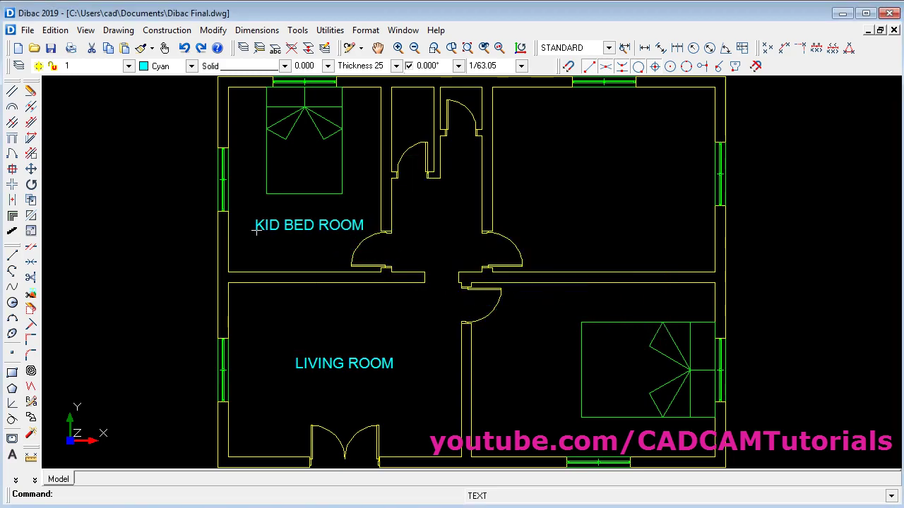
left_click(256, 230)
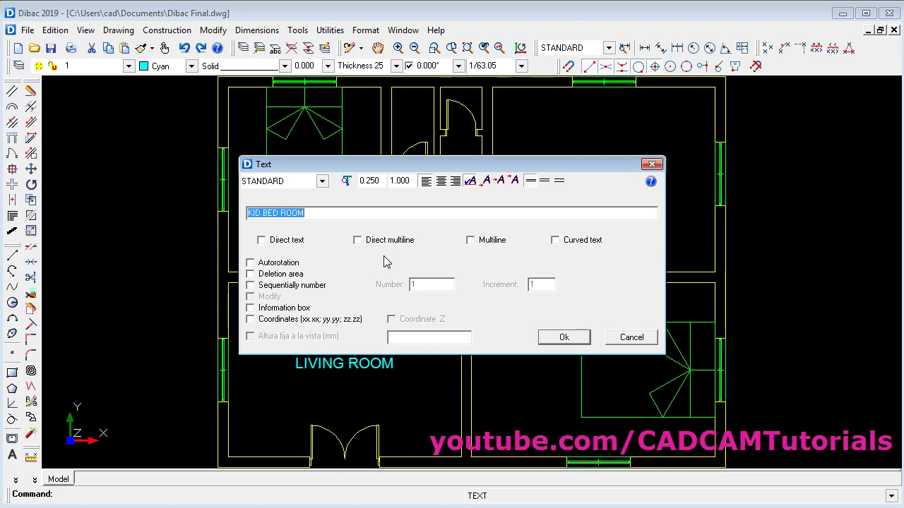
type("KITCHEN")
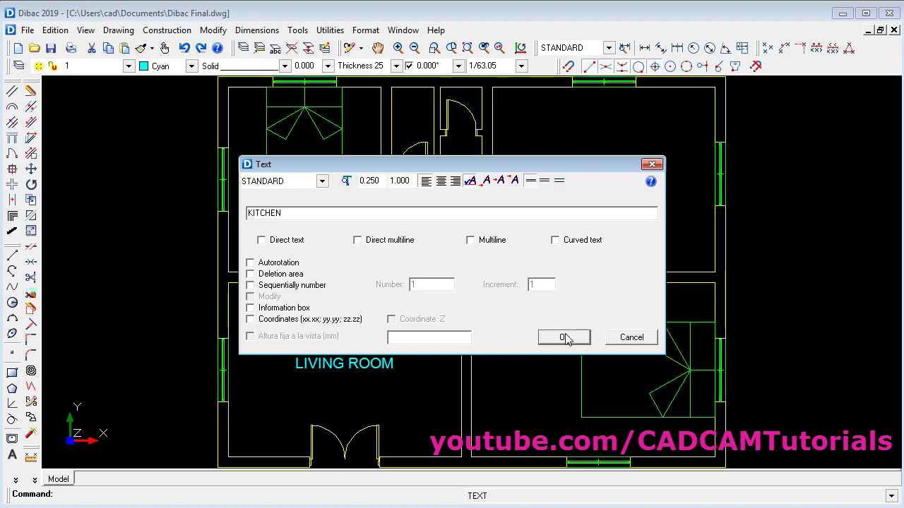
left_click(565, 339)
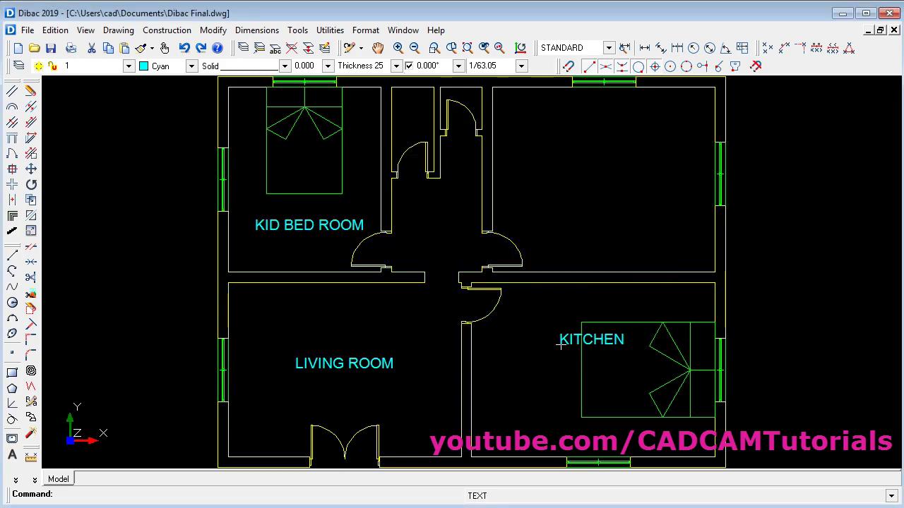
left_click(580, 182)
- Place the text MASTER BED ROOM above the bed in the lower-right room and finish adding text
left_click(529, 237)
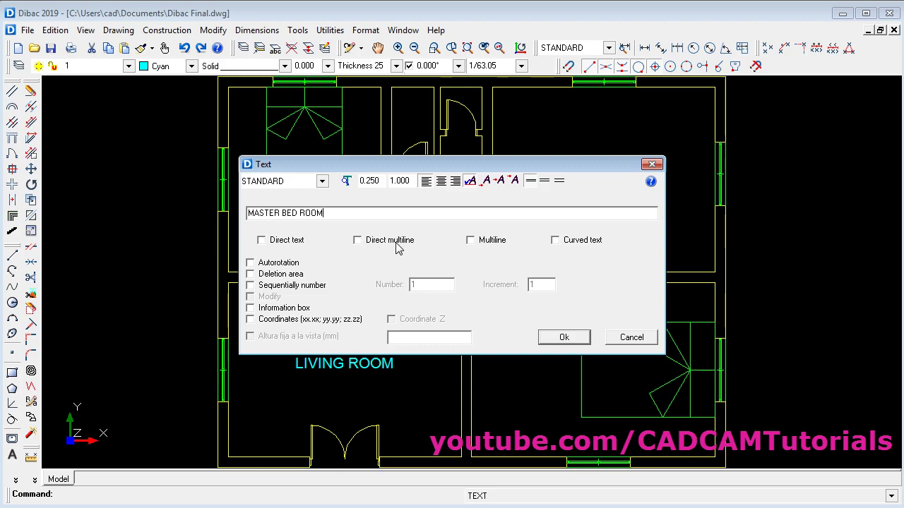
left_click(575, 337)
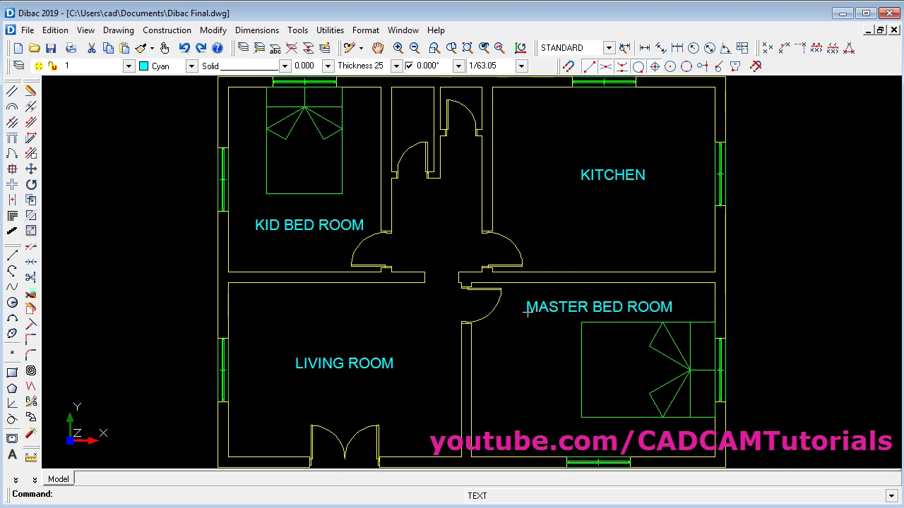
left_click(526, 311)
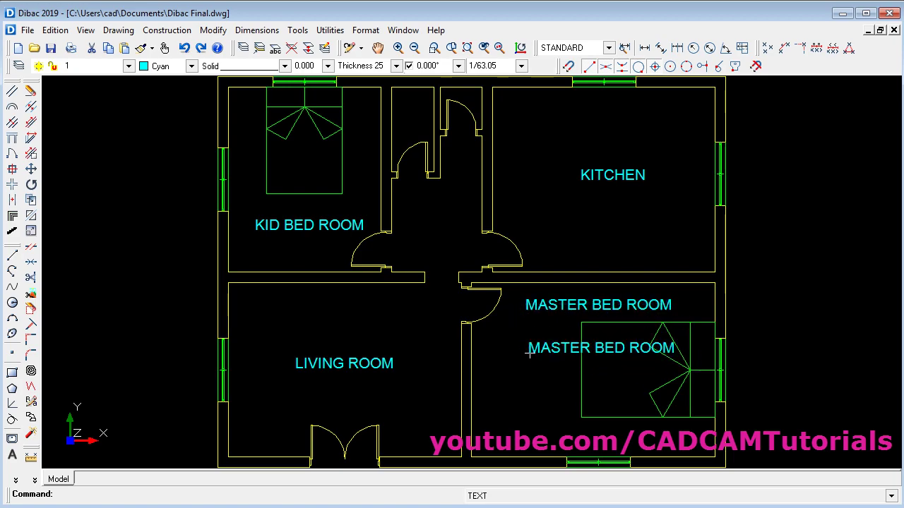
right_click(507, 350)
left_click(629, 335)
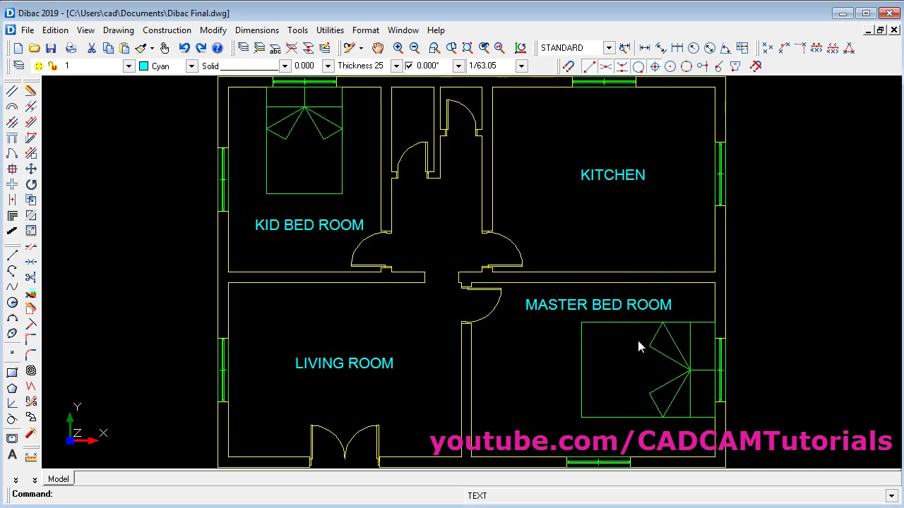